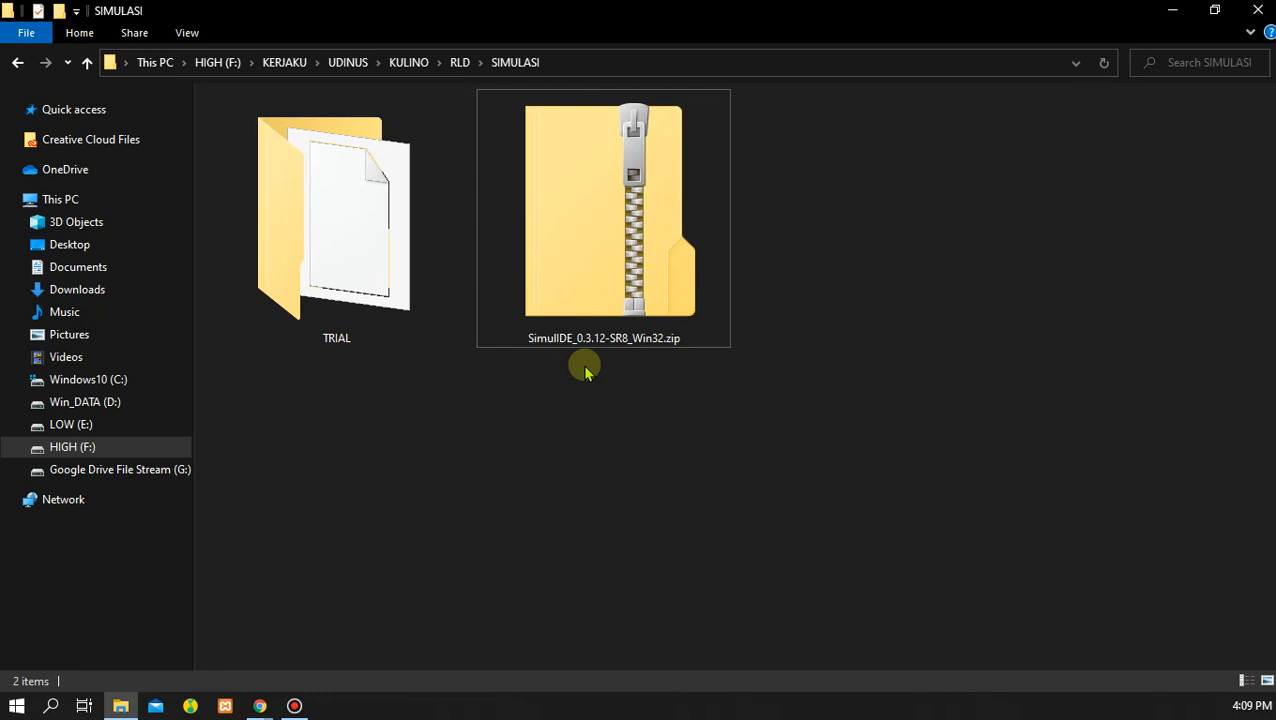
# - Extract SimulIDE_0.3.12-SR8_Win32.zip with 7-Zip into a subfolder named after the archive
pyautogui.rightClick(628, 290)
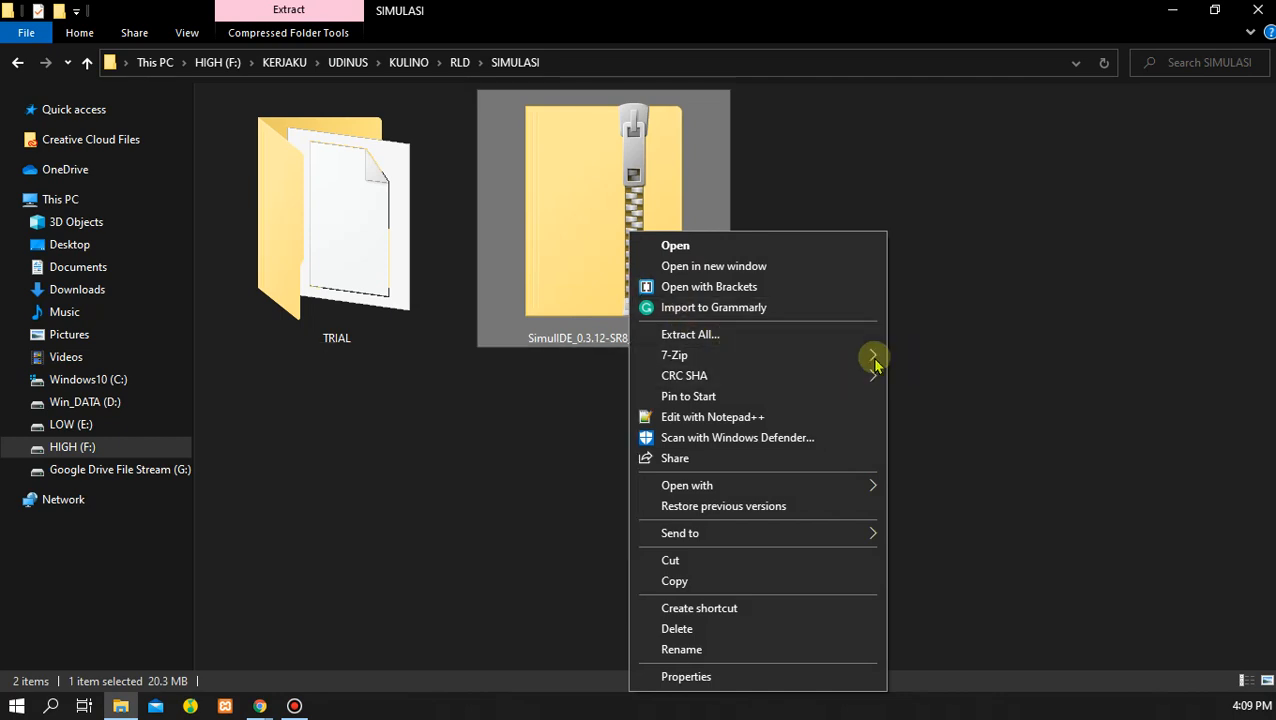
pyautogui.moveTo(855, 362)
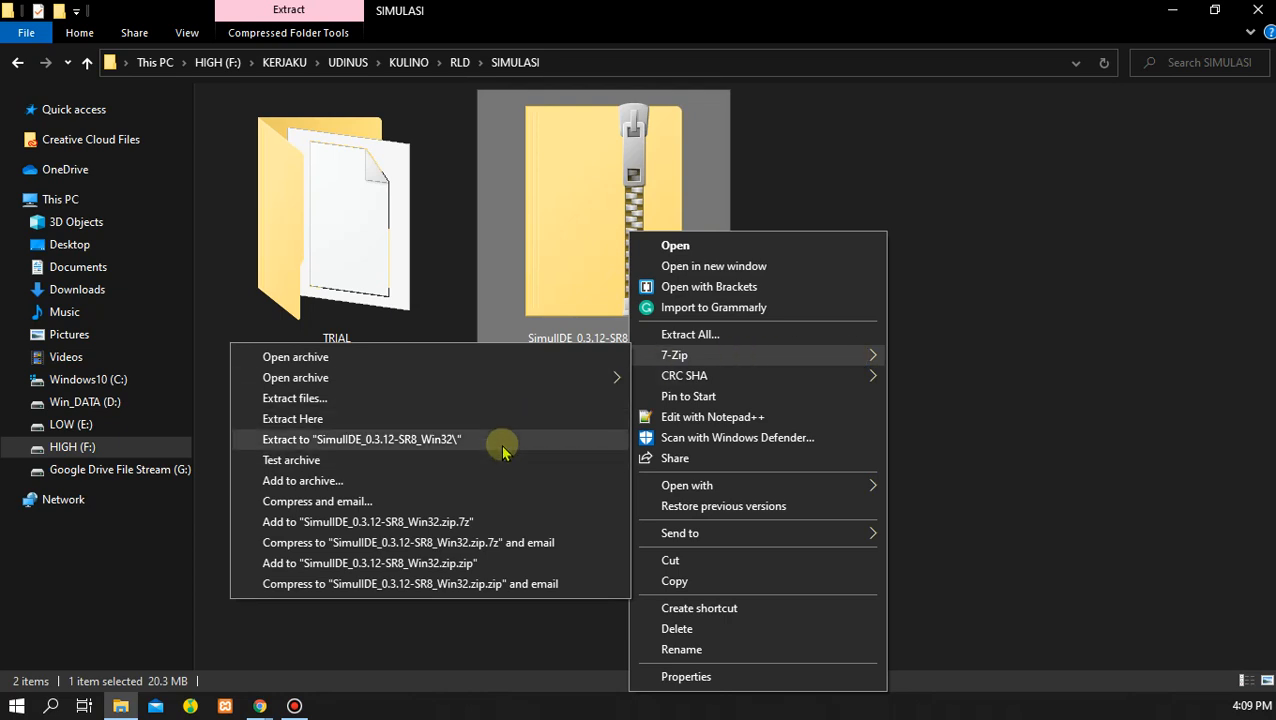
pyautogui.click(501, 446)
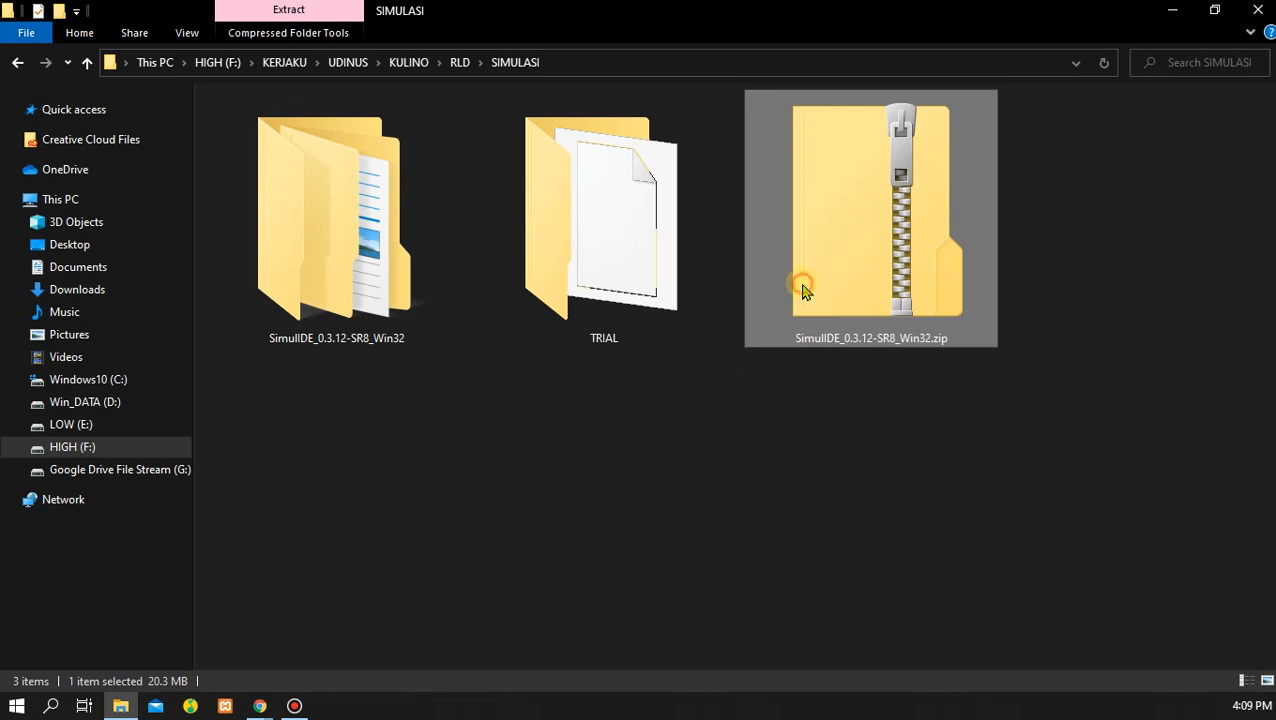
# - Check the size and contents of the extracted SimulIDE_0.3.12-SR8_Win32 folder in its properties
pyautogui.click(380, 276)
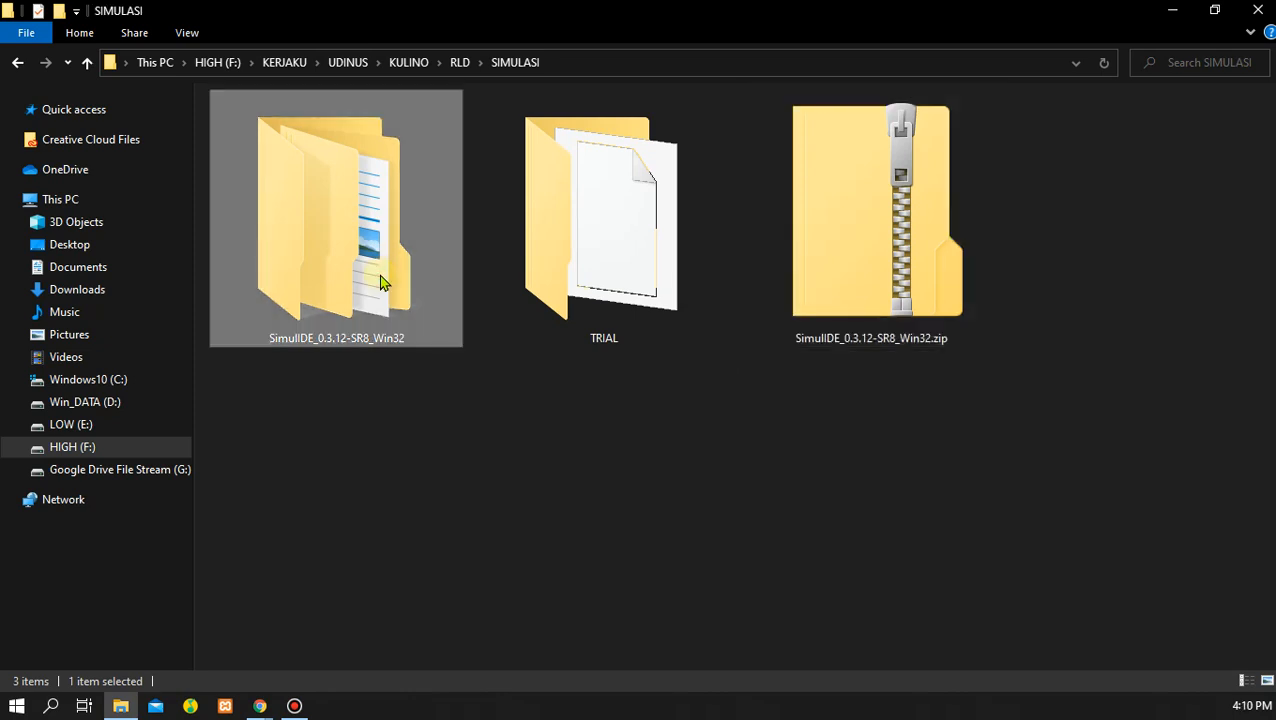
pyautogui.hotkey('shift', 'F10')
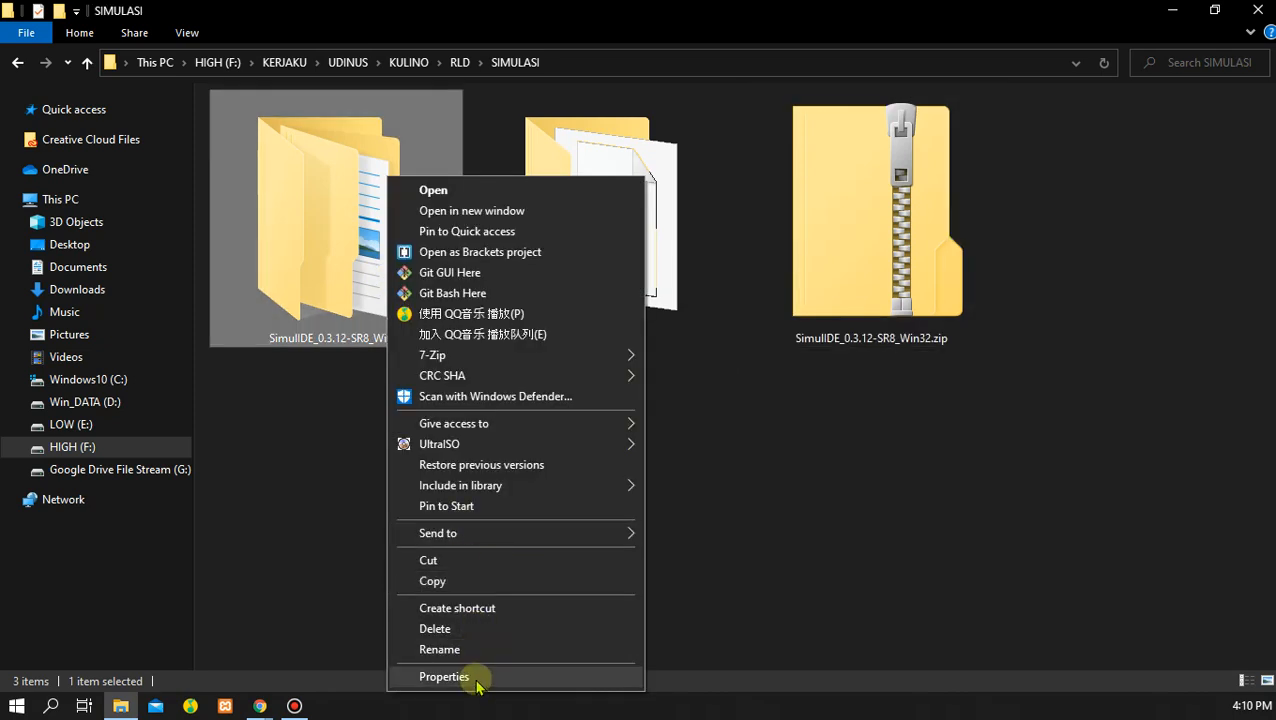
pyautogui.click(478, 676)
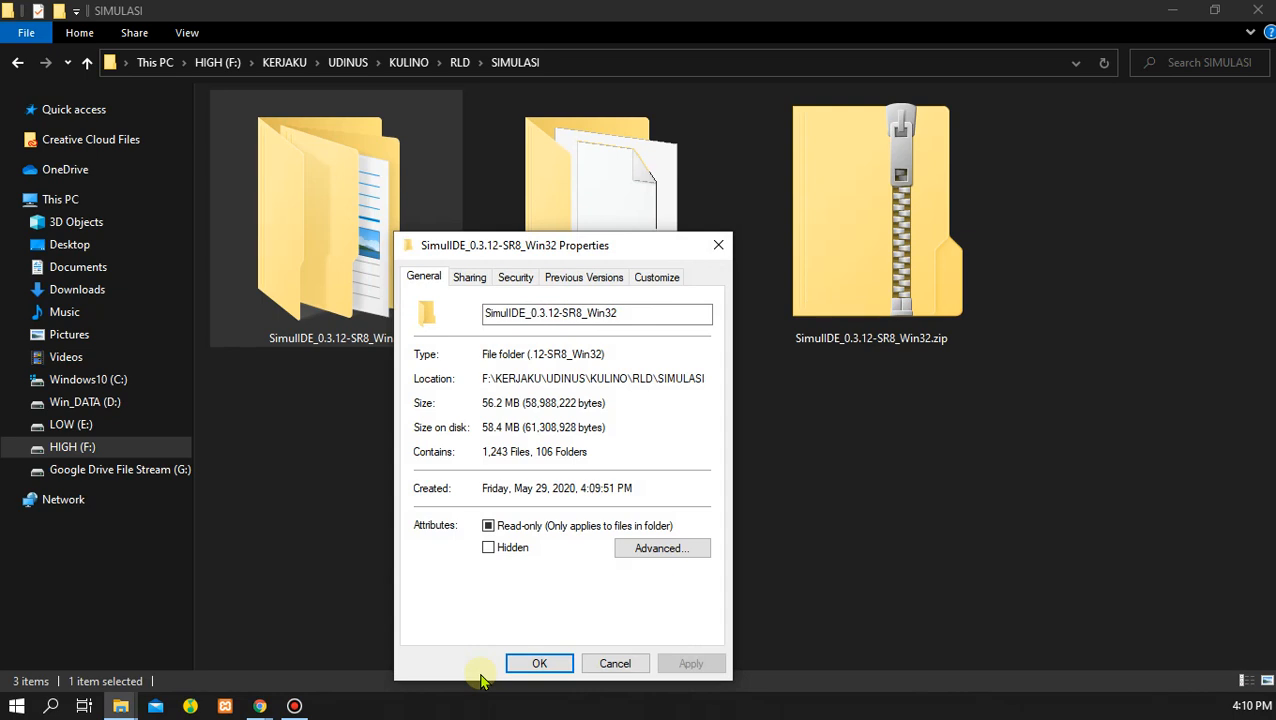
pyautogui.click(541, 665)
# - Launch simulide.exe from the bin subfolder of the extracted SimulIDE_0.3.12-SR8_Win32 folder
pyautogui.doubleClick(379, 319)
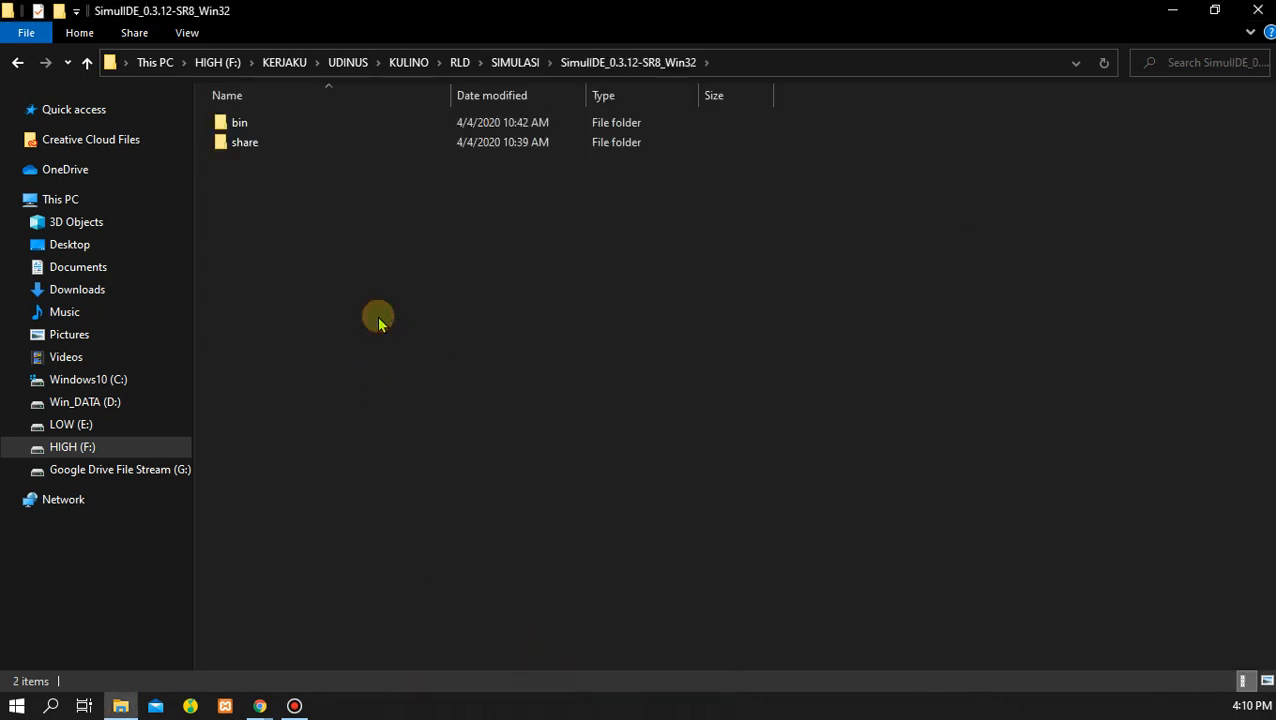
pyautogui.doubleClick(287, 122)
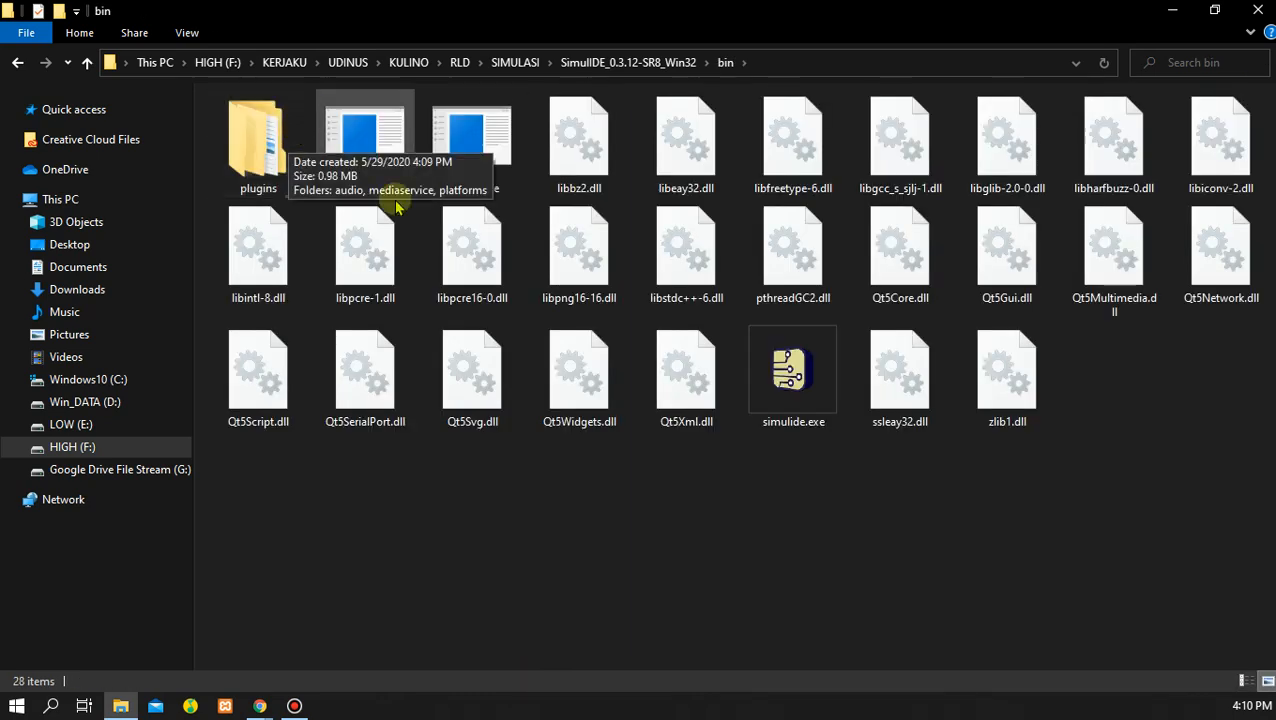
pyautogui.click(800, 424)
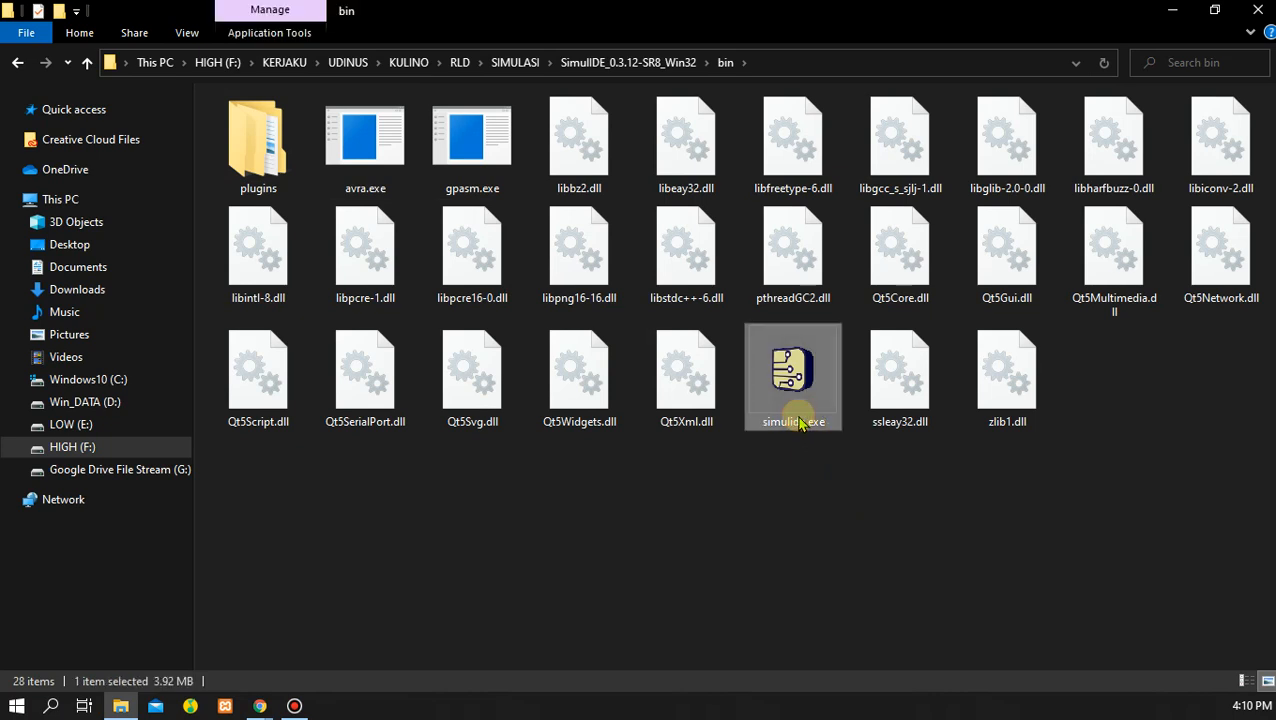
pyautogui.doubleClick(800, 424)
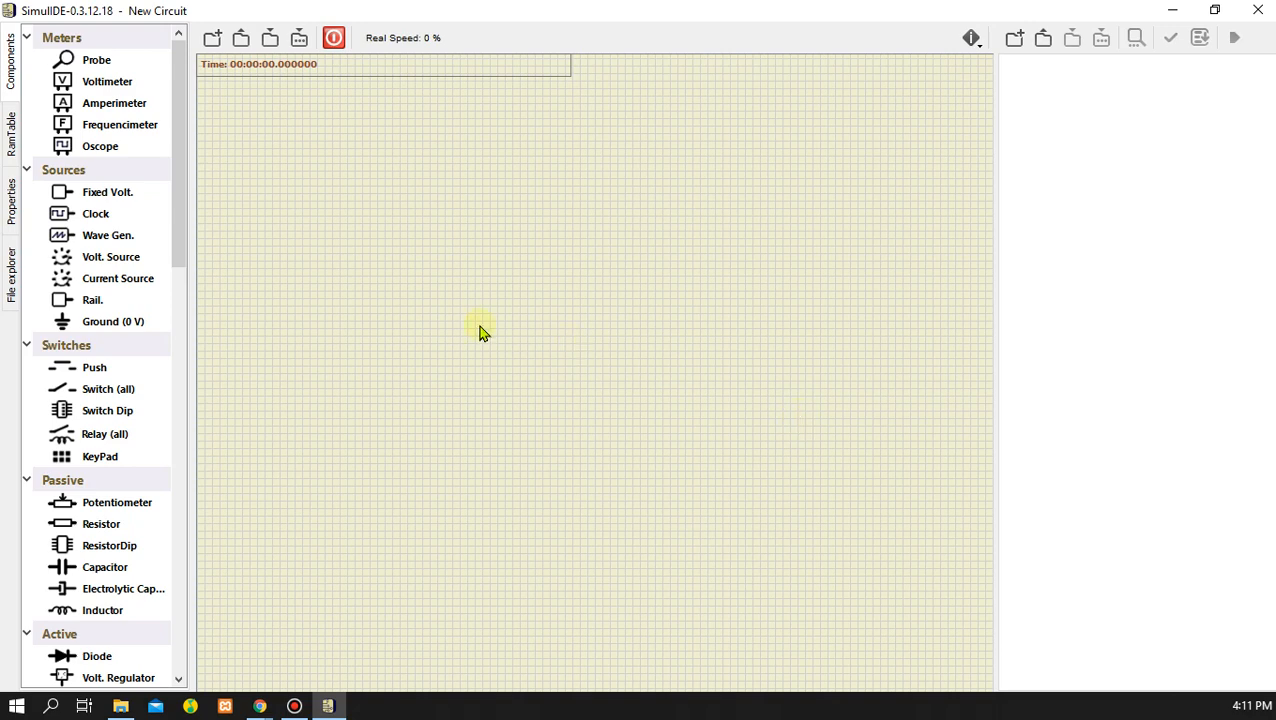
# - Place a 7 Segment display from the Outputs components in the upper-right area of the circuit
pyautogui.moveTo(175, 211); pyautogui.dragTo(183, 435)
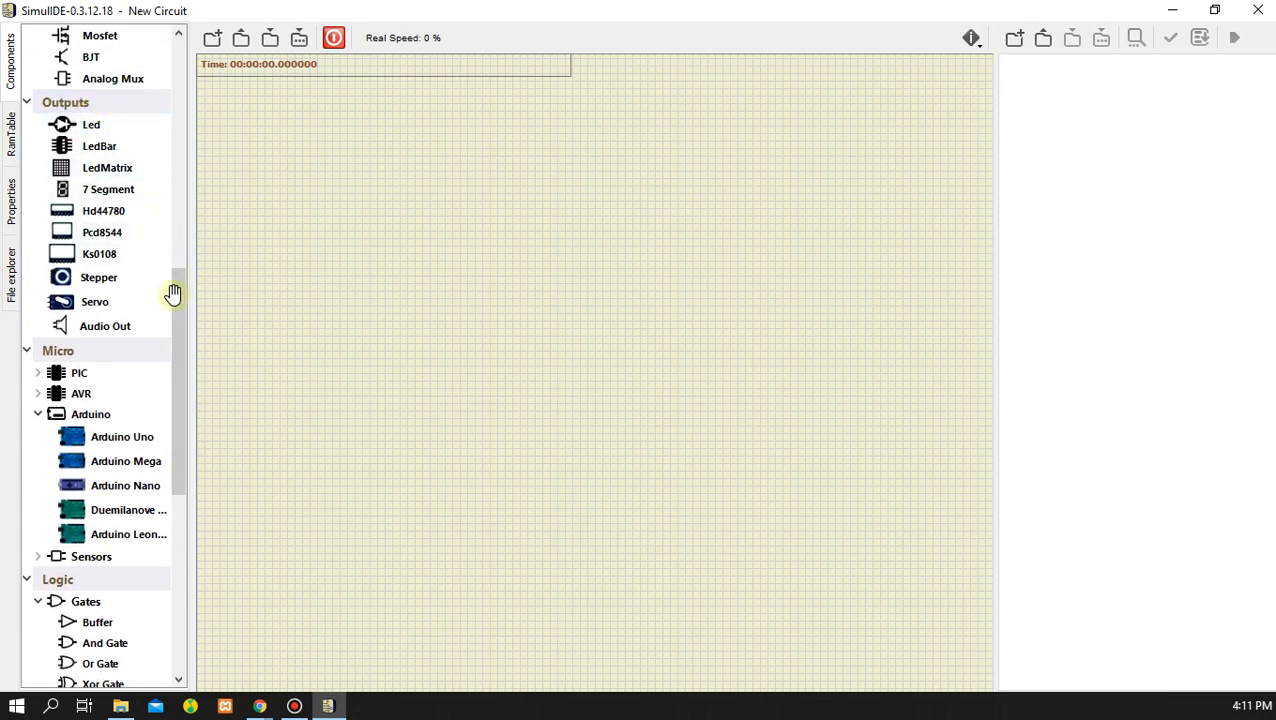
pyautogui.moveTo(172, 295); pyautogui.dragTo(177, 80)
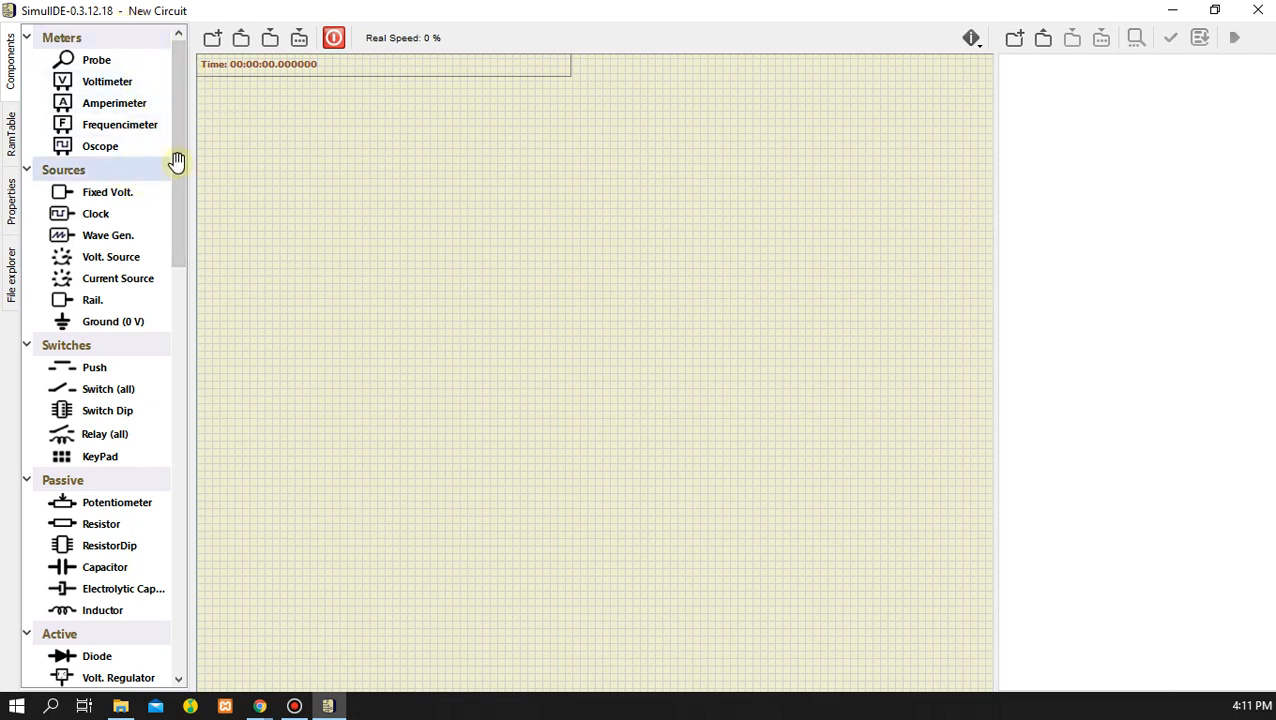
pyautogui.moveTo(179, 134); pyautogui.dragTo(196, 403)
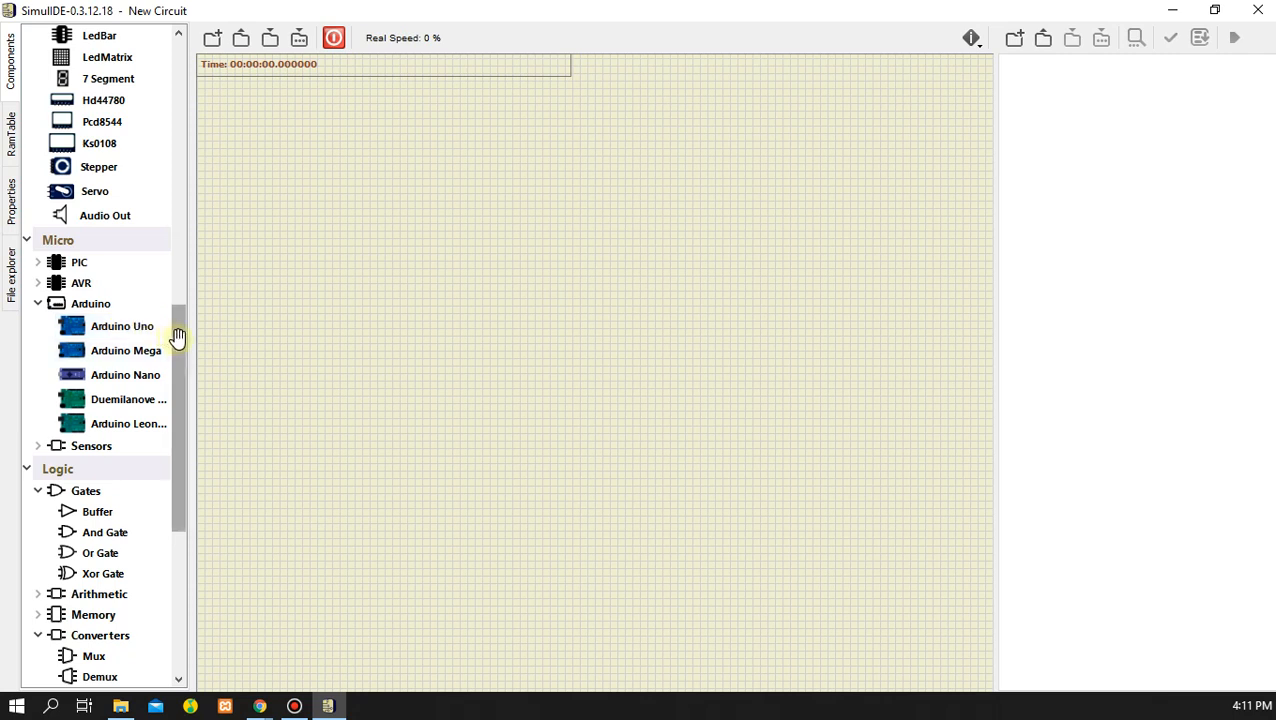
pyautogui.moveTo(183, 338); pyautogui.dragTo(183, 297)
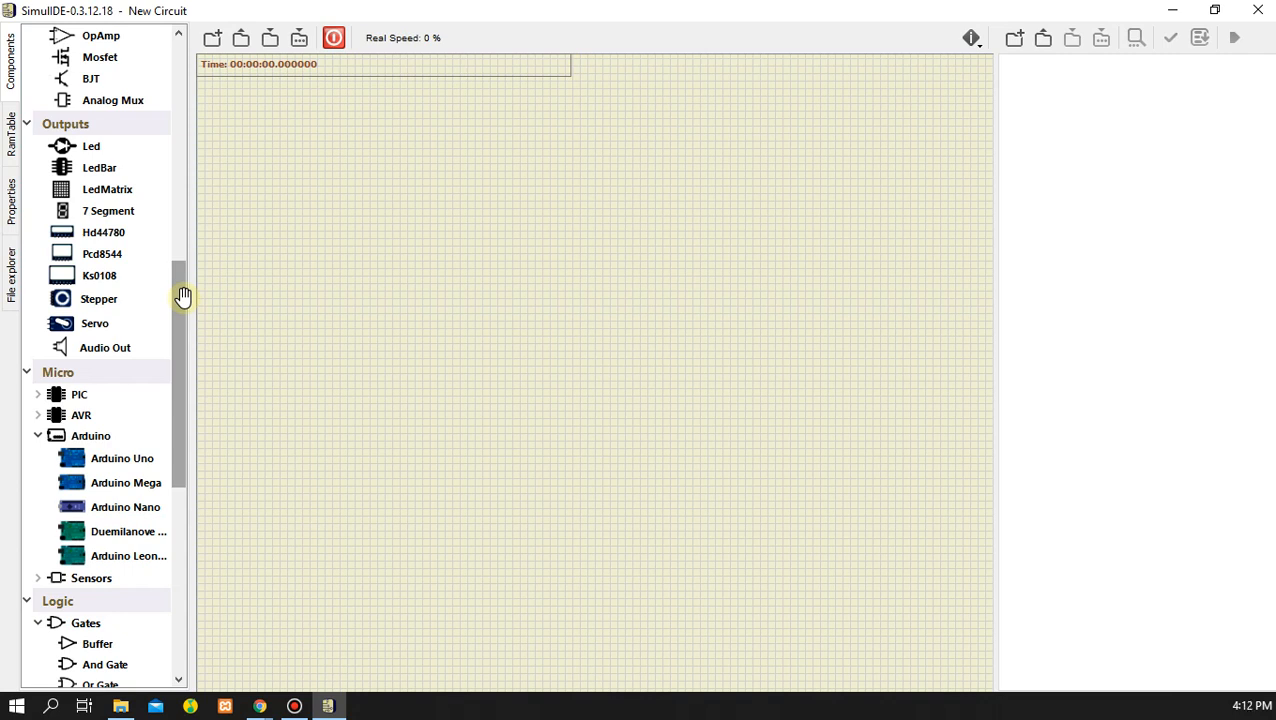
pyautogui.moveTo(183, 297); pyautogui.dragTo(183, 280)
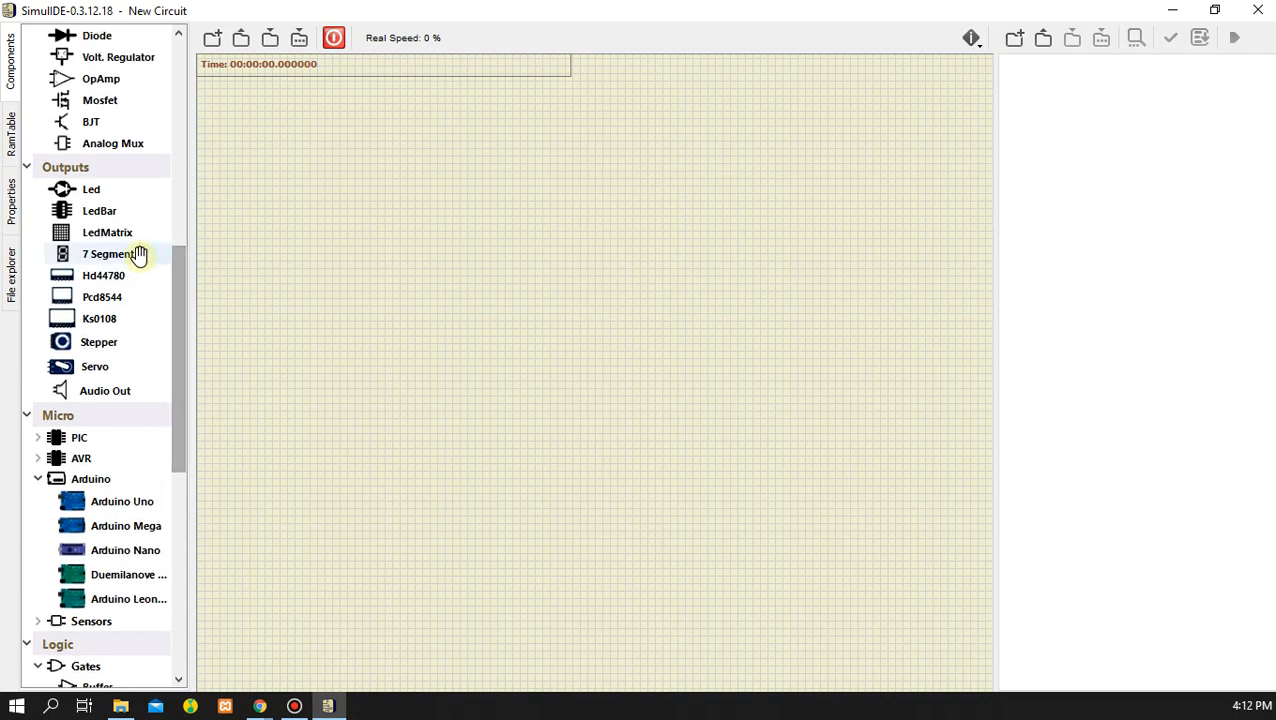
pyautogui.moveTo(122, 253); pyautogui.dragTo(713, 197)
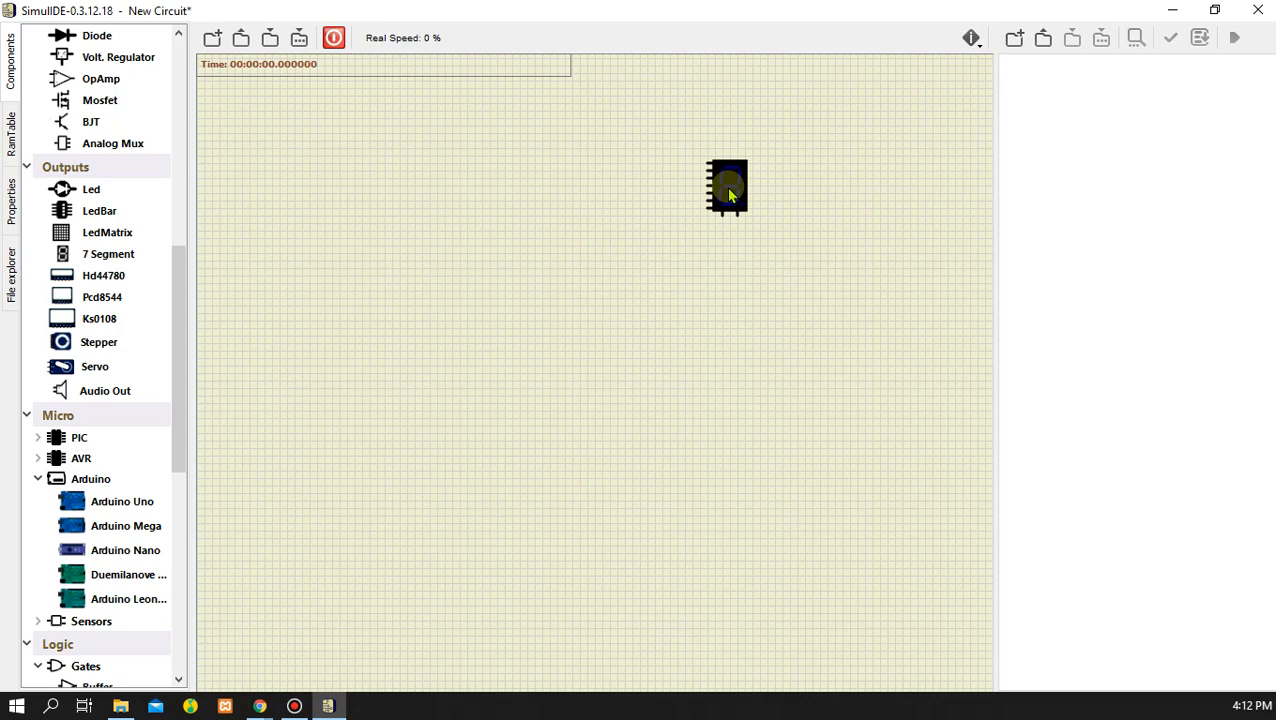
pyautogui.scroll(4, 666, 186)
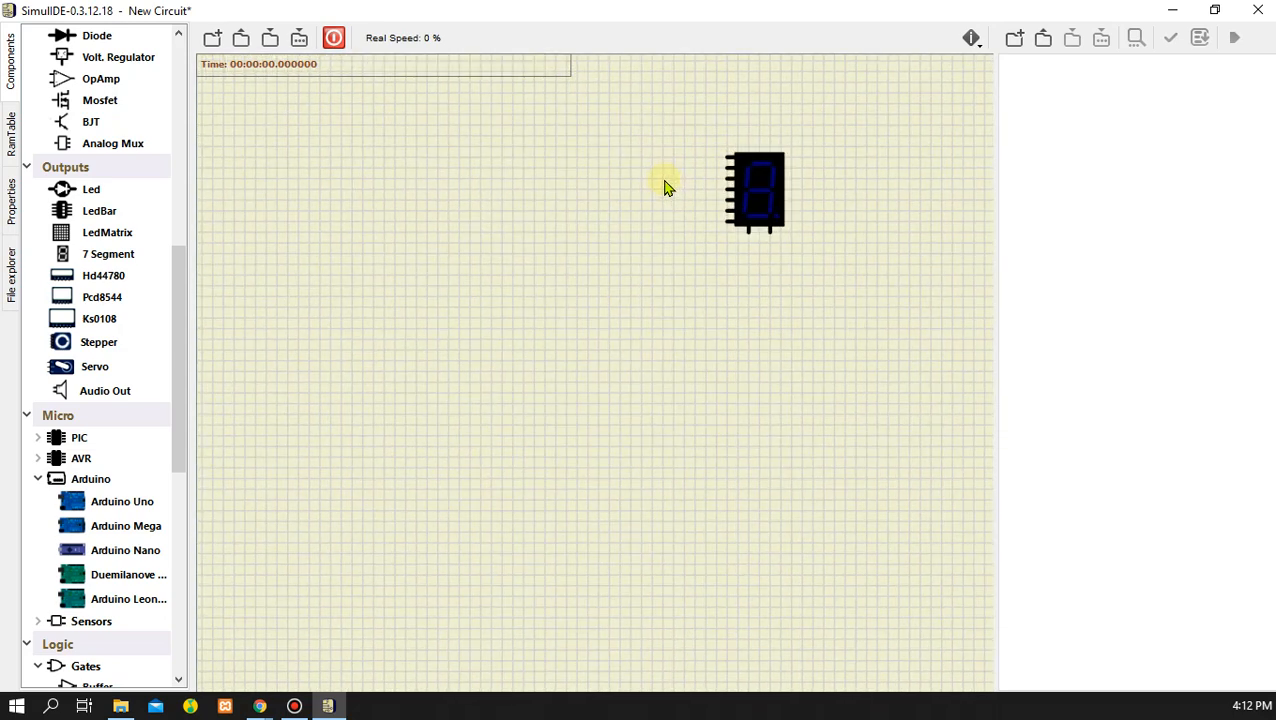
pyautogui.scroll(3, 666, 186)
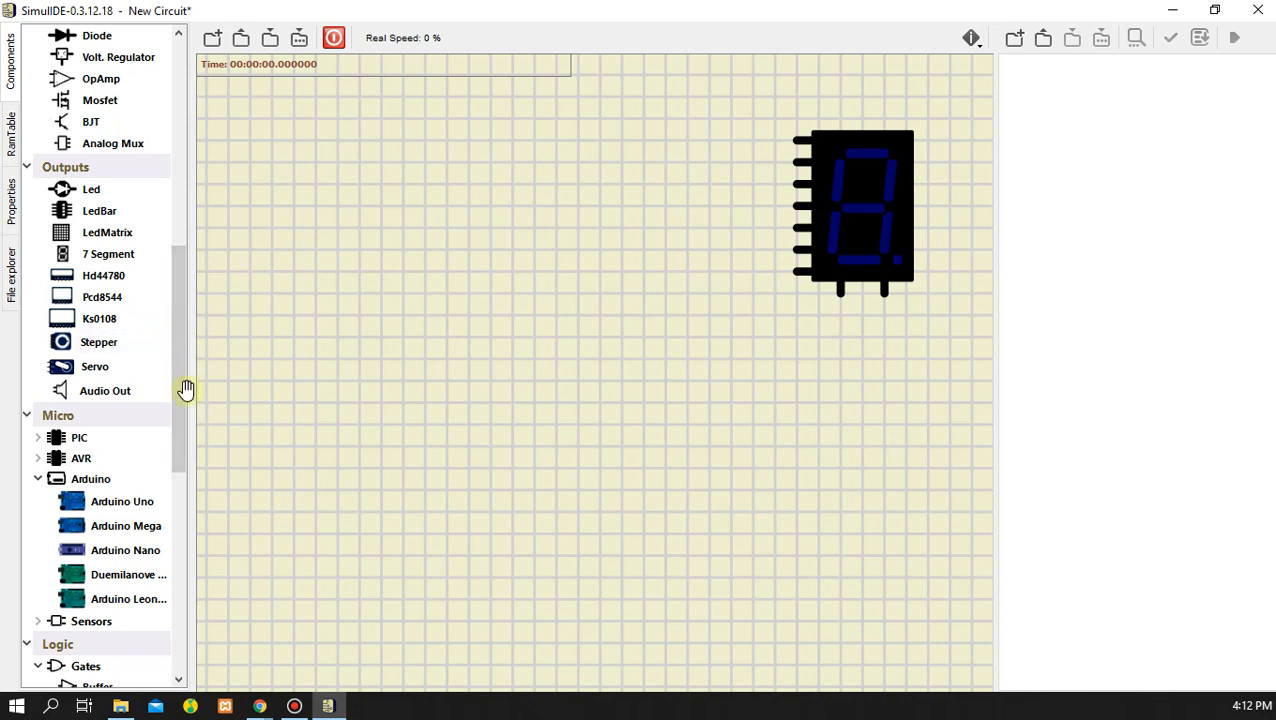
# - Place a Bcd To 7S. converter on the circuit, some distance to the left of the 7-segment display
pyautogui.moveTo(178, 382); pyautogui.dragTo(185, 606)
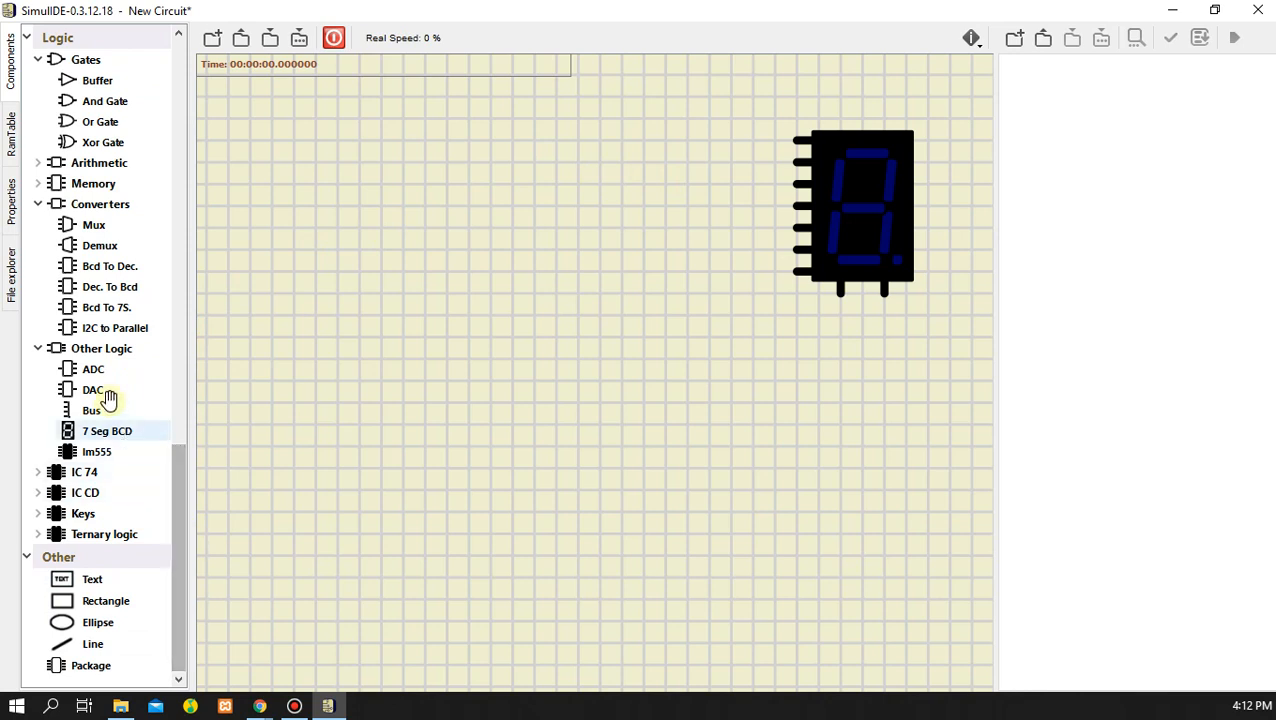
pyautogui.moveTo(258, 300); pyautogui.dragTo(455, 208)
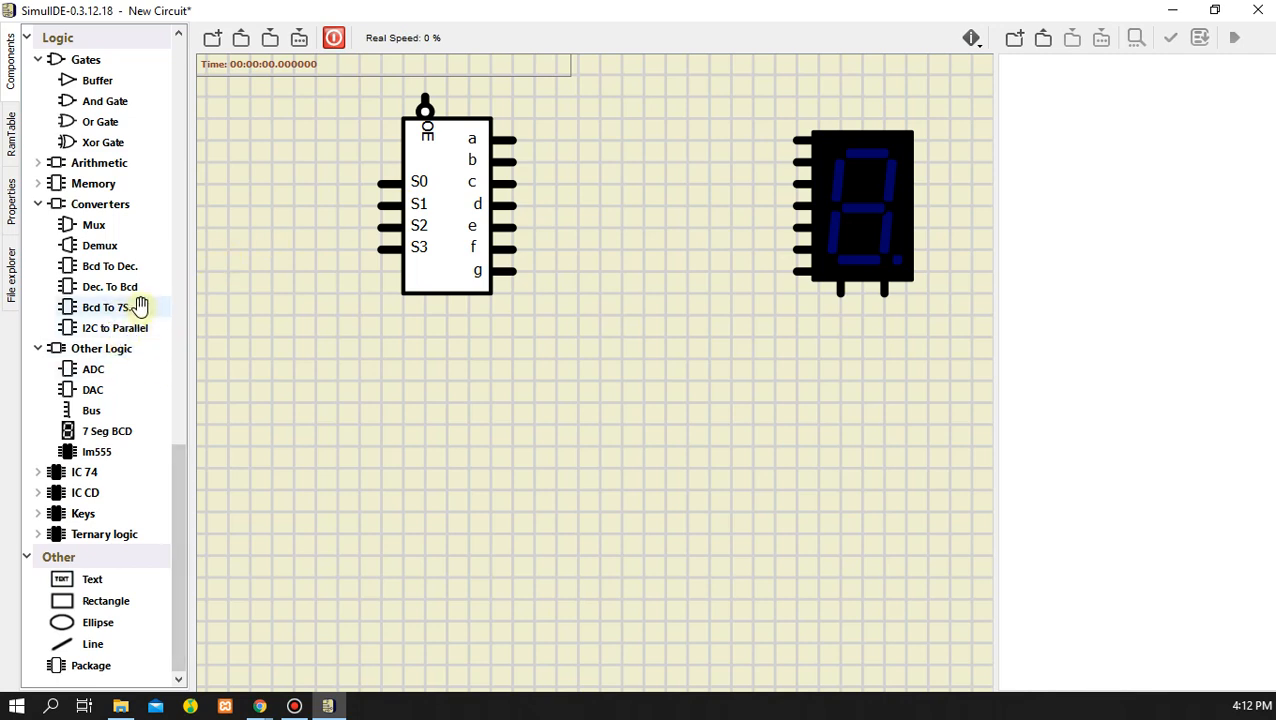
pyautogui.moveTo(140, 305); pyautogui.dragTo(445, 437)
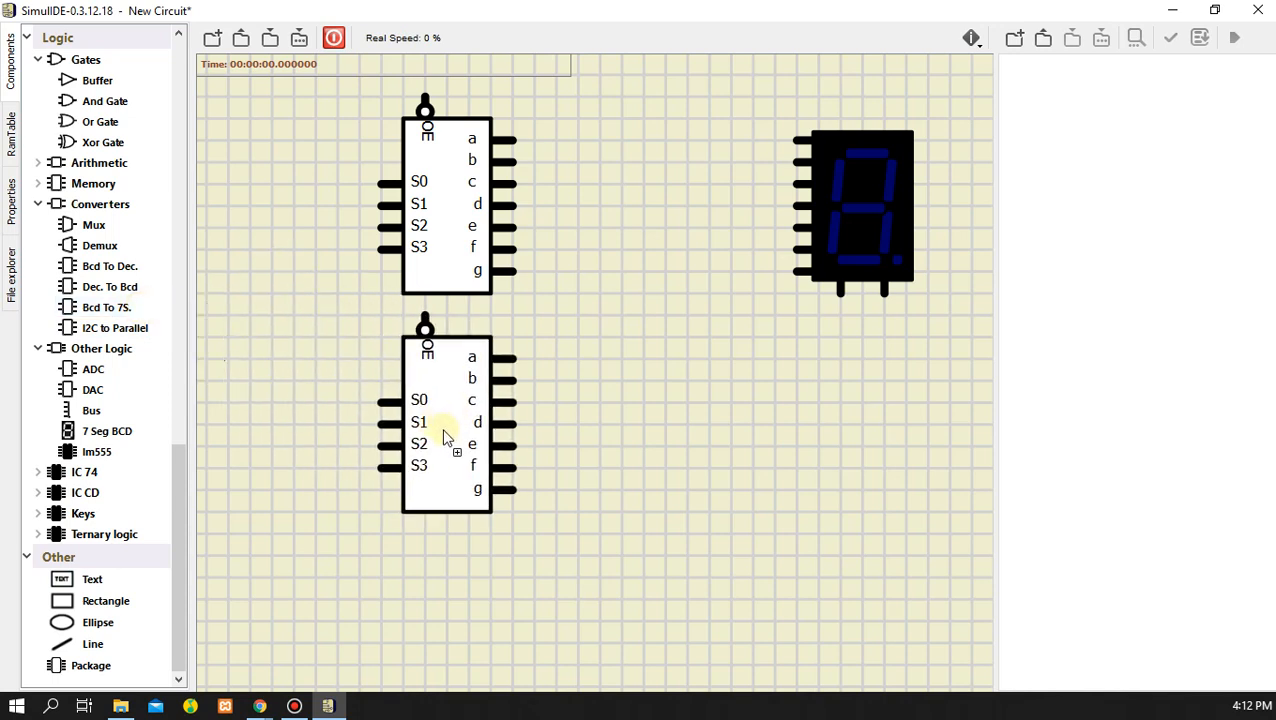
pyautogui.rightClick(440, 377)
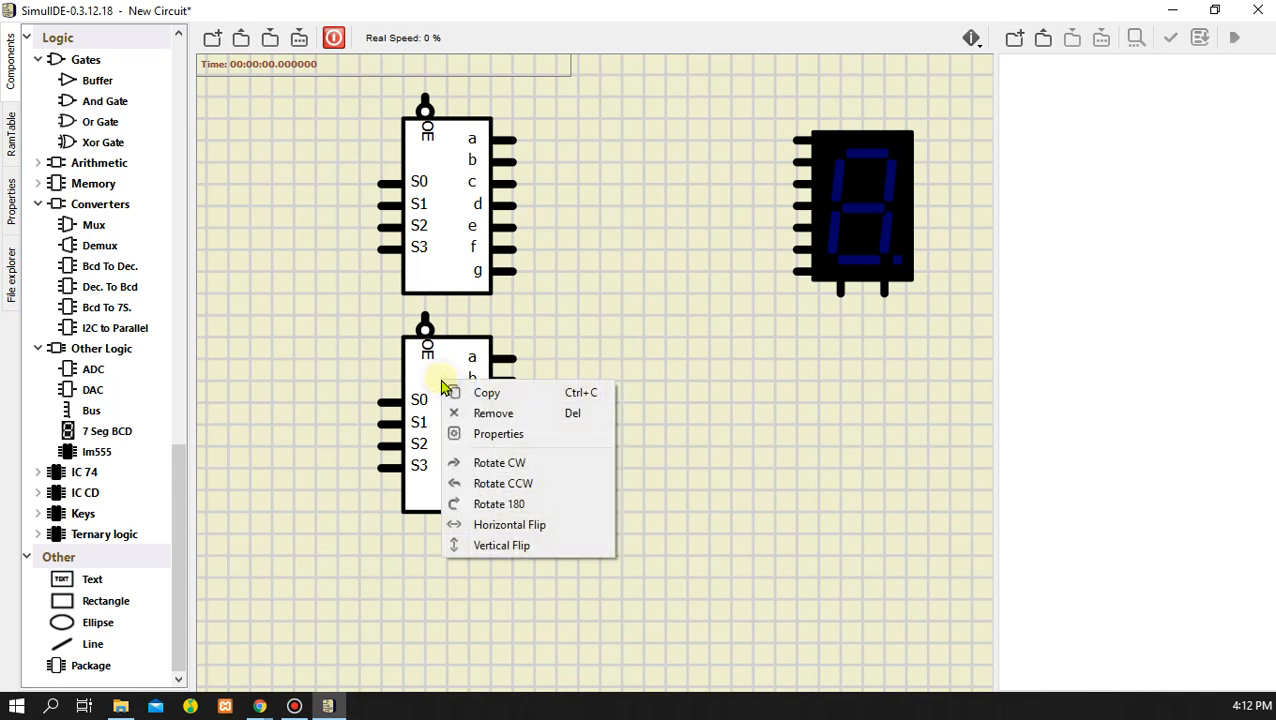
pyautogui.click(487, 412)
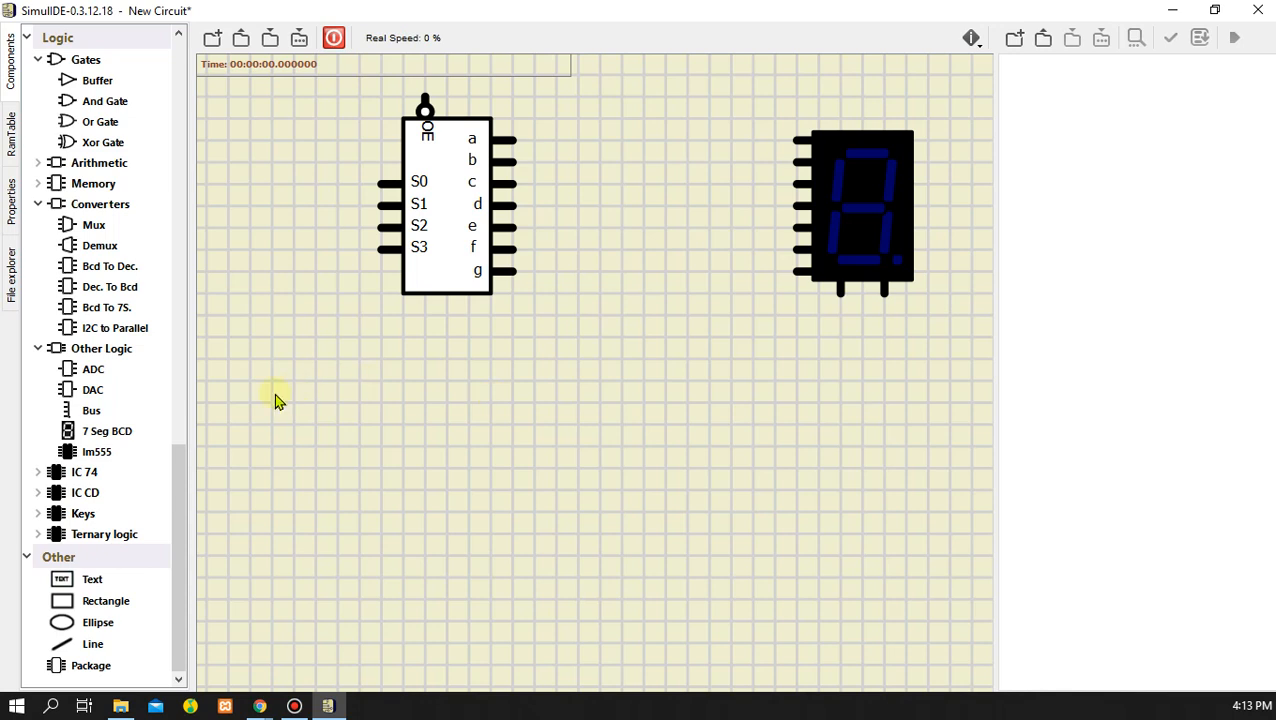
# - Place a ResistorDip between the BCD converter and the 7-segment display, removing the single resistor tried below the converter
pyautogui.moveTo(179, 459); pyautogui.dragTo(177, 157)
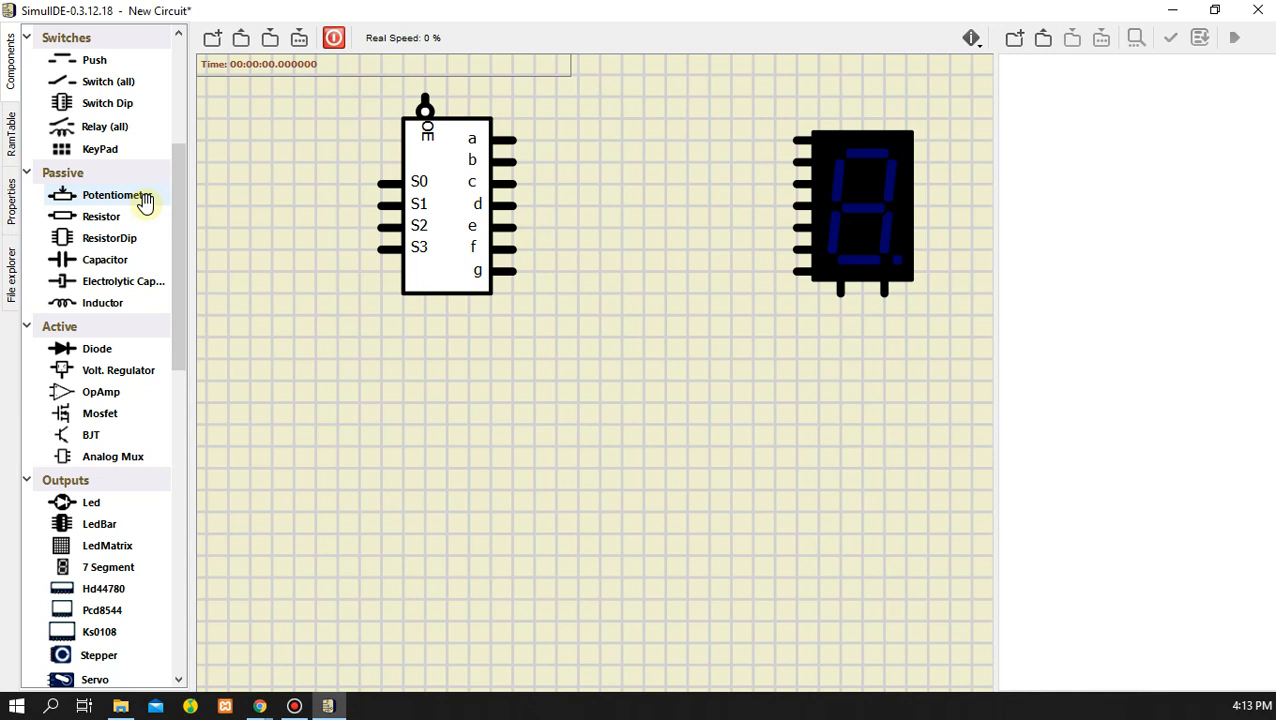
pyautogui.moveTo(120, 214); pyautogui.dragTo(427, 382)
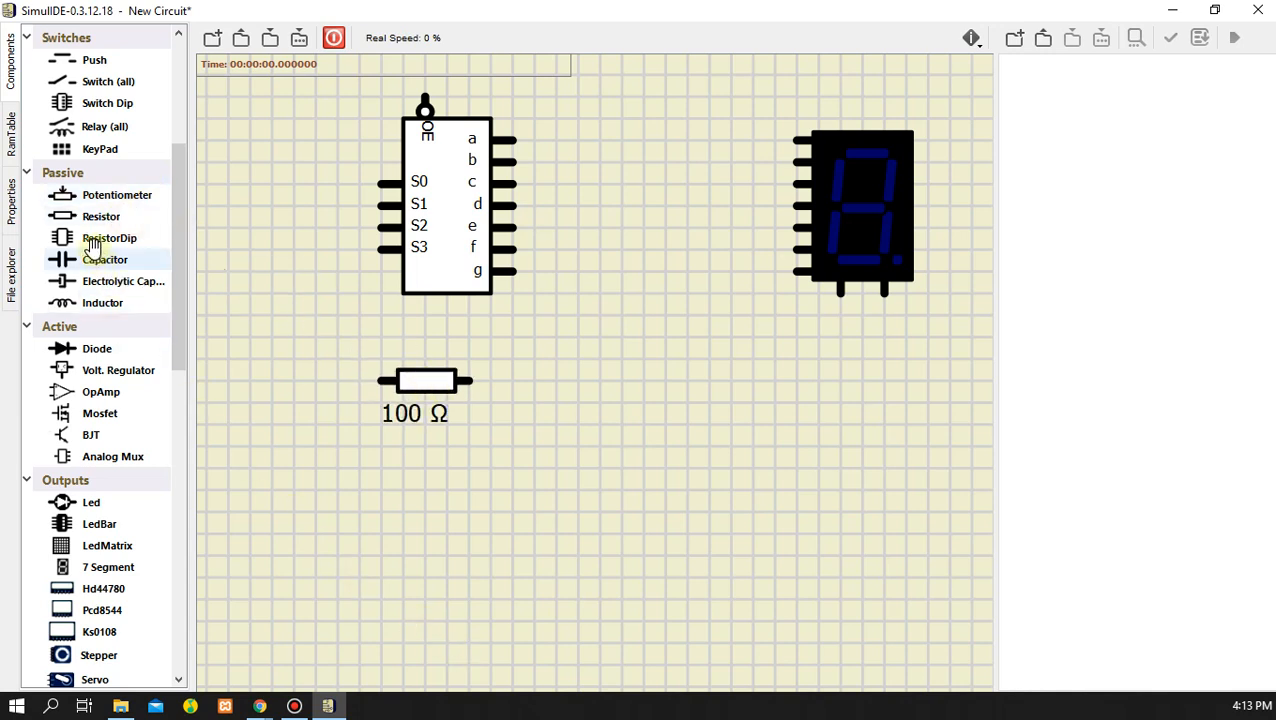
pyautogui.moveTo(97, 247); pyautogui.dragTo(698, 213)
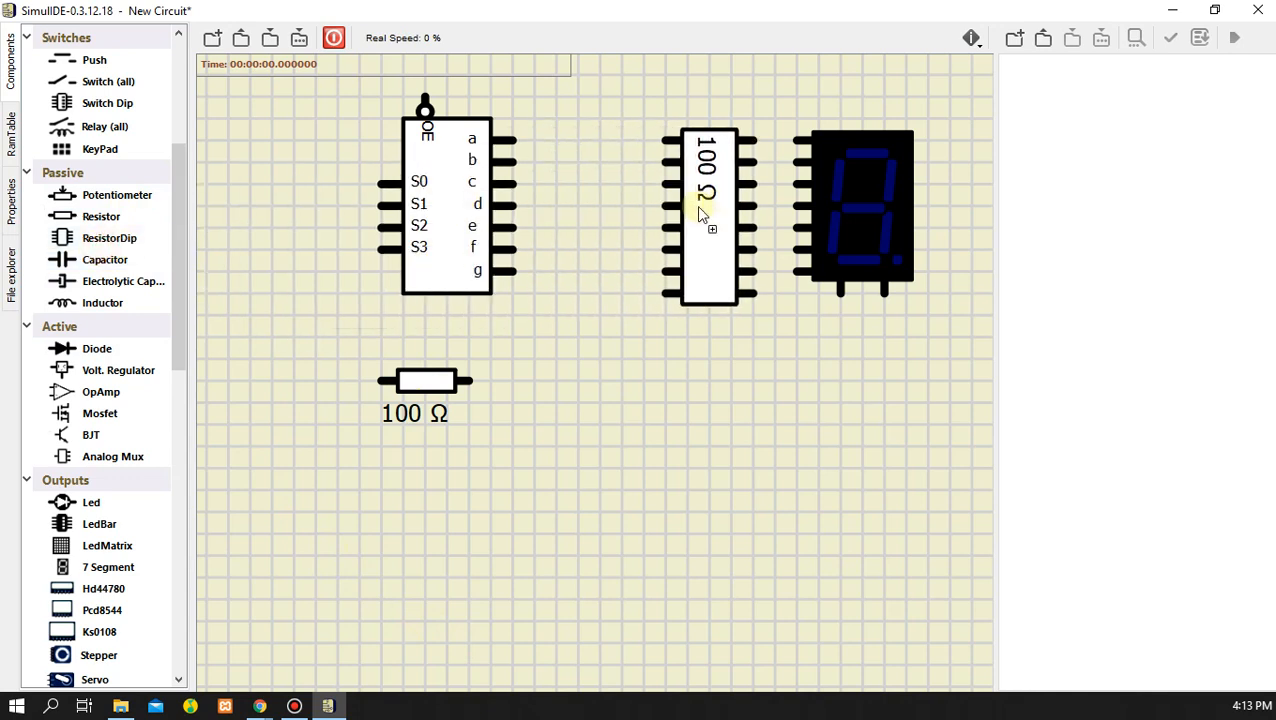
pyautogui.moveTo(338, 346); pyautogui.dragTo(488, 428)
pyautogui.rightClick(447, 380)
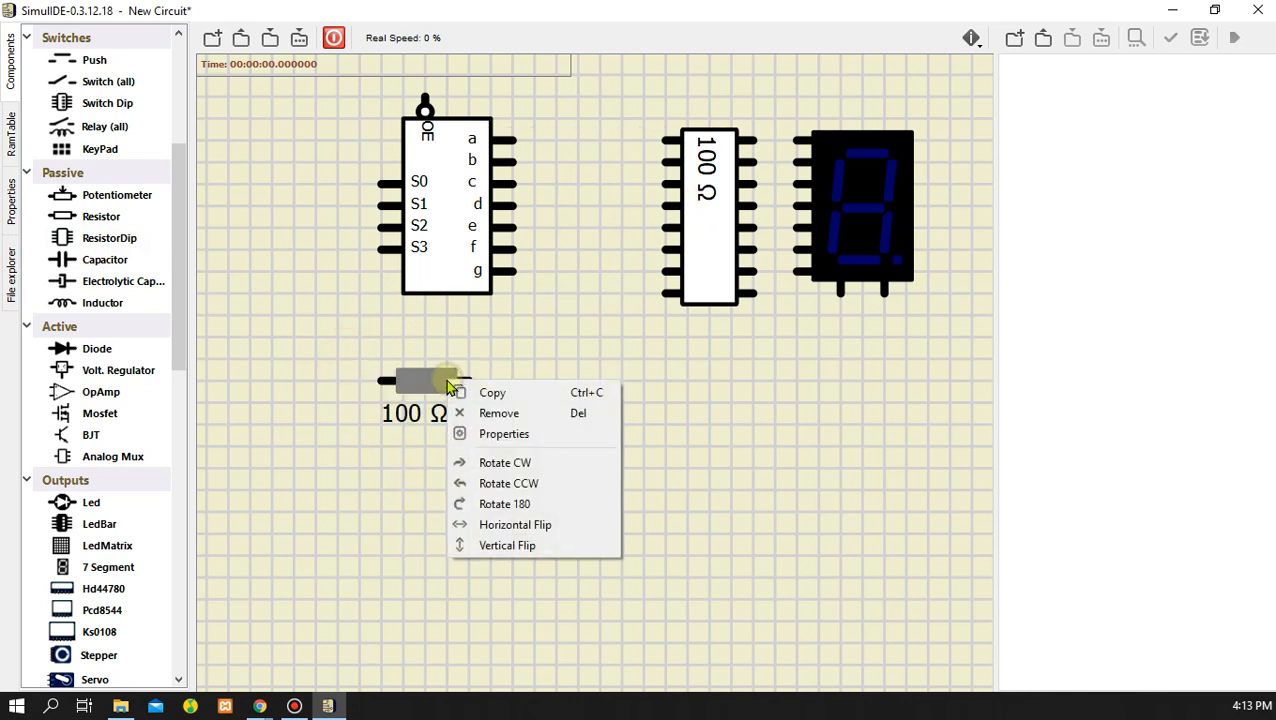
pyautogui.click(500, 414)
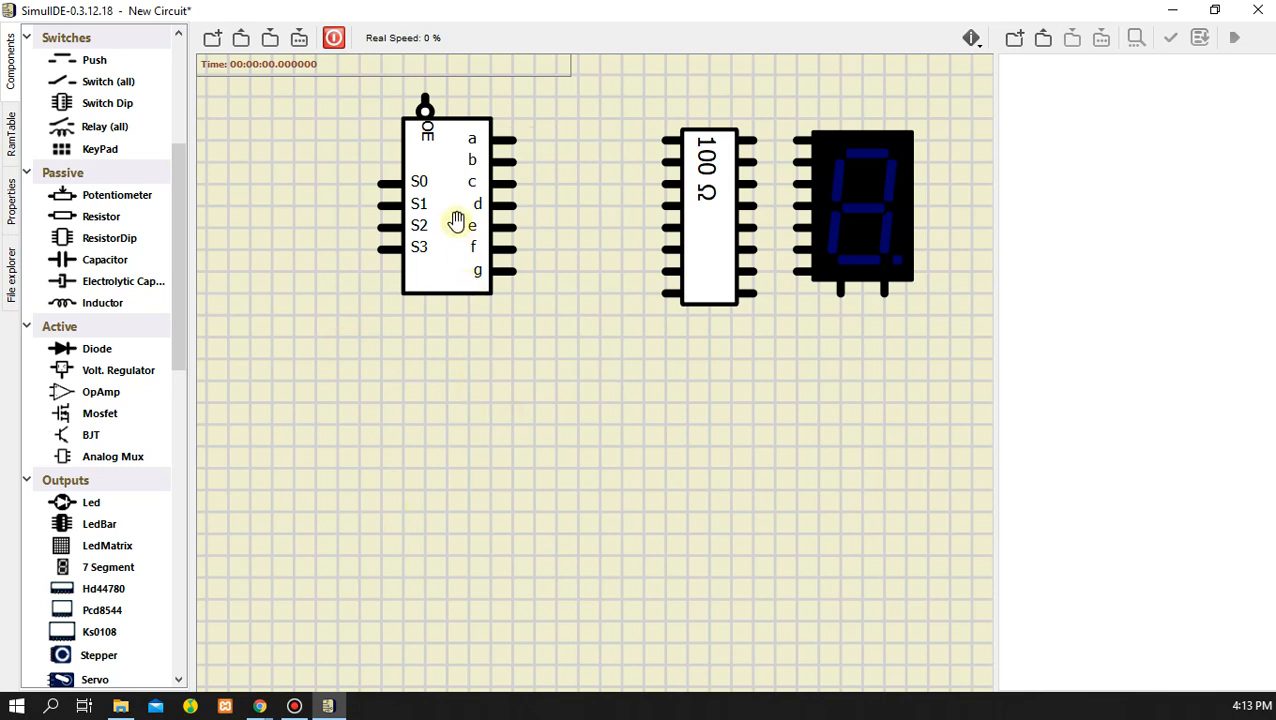
# - Move the BCD-to-7-segment converter closer to the ResistorDip, keeping their pins aligned
pyautogui.moveTo(466, 222); pyautogui.dragTo(582, 222)
pyautogui.click(528, 444)
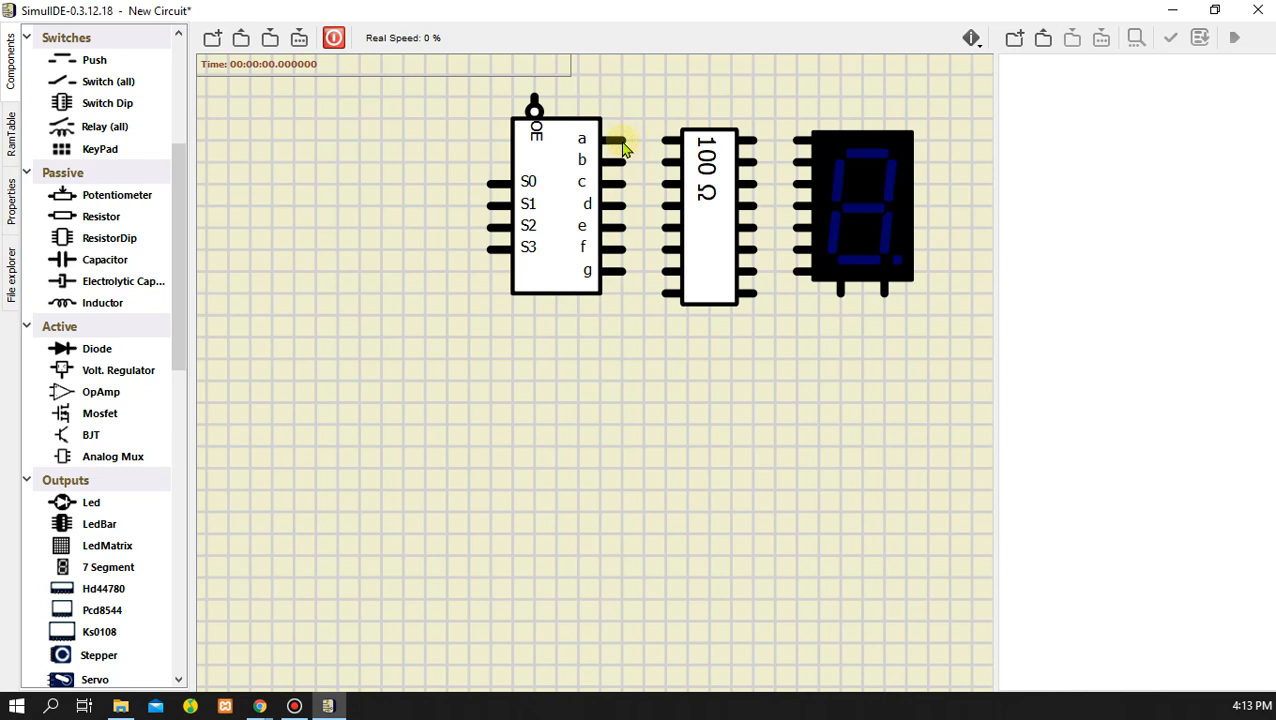
# - Wire converter outputs a to g straight through the first seven ResistorDip channels to the seven side pins of the 7-segment display
pyautogui.moveTo(620, 140); pyautogui.dragTo(665, 140)
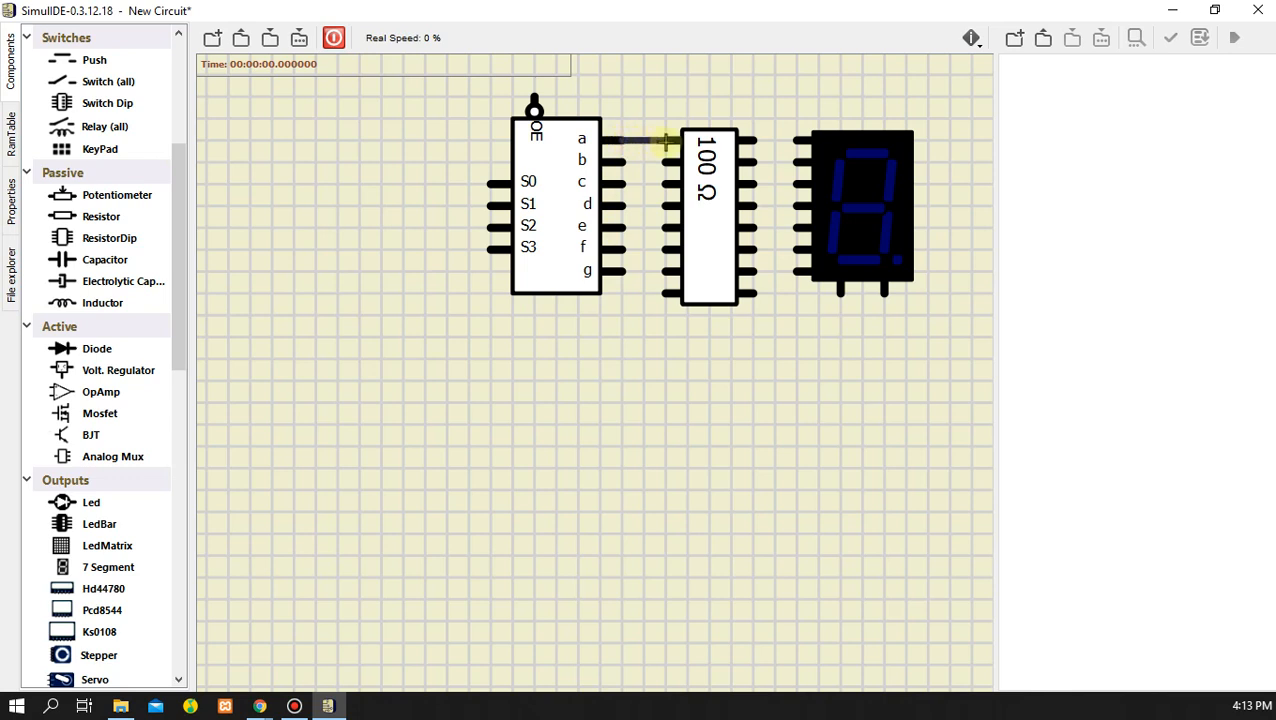
pyautogui.moveTo(665, 140); pyautogui.dragTo(668, 147)
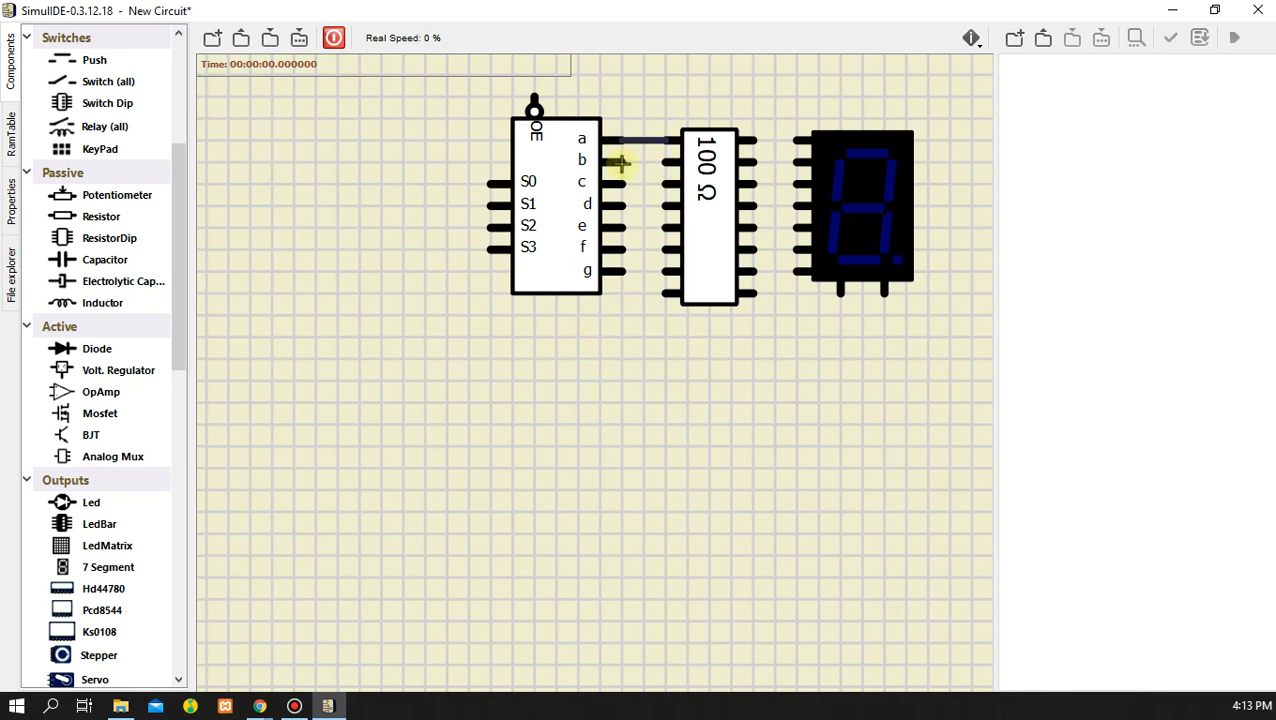
pyautogui.moveTo(620, 163); pyautogui.dragTo(666, 163)
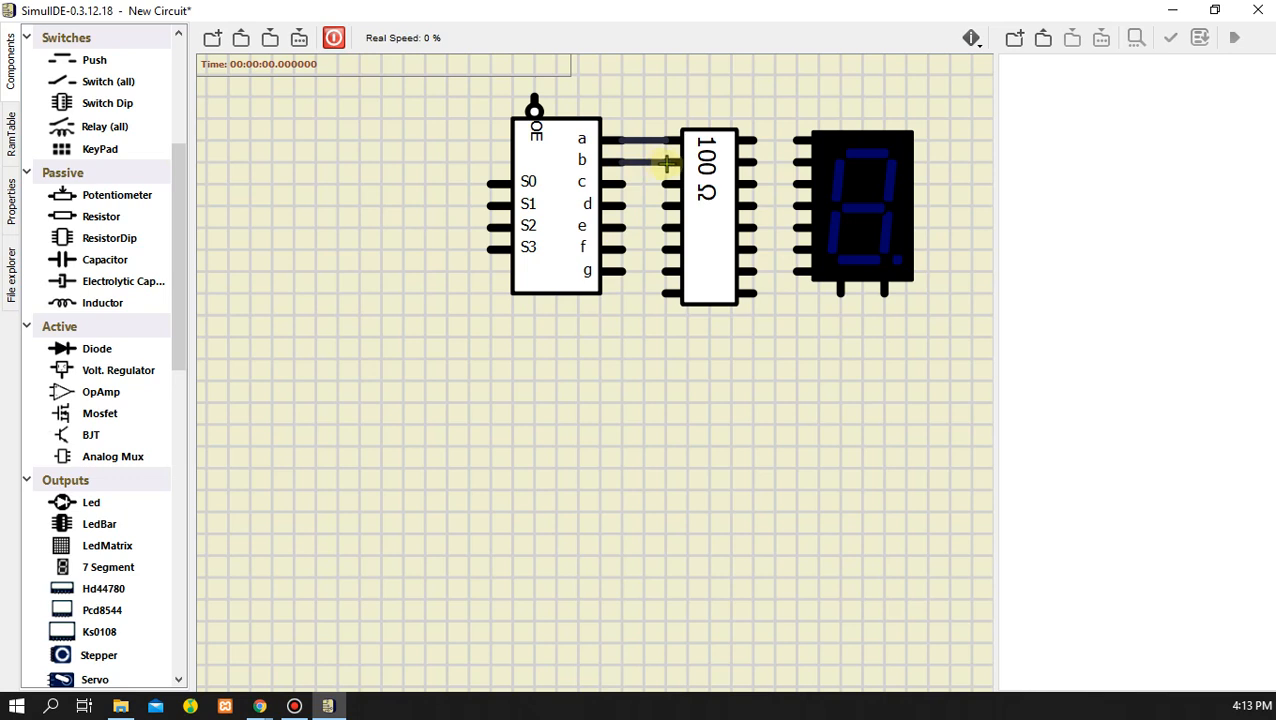
pyautogui.moveTo(666, 163); pyautogui.dragTo(667, 163)
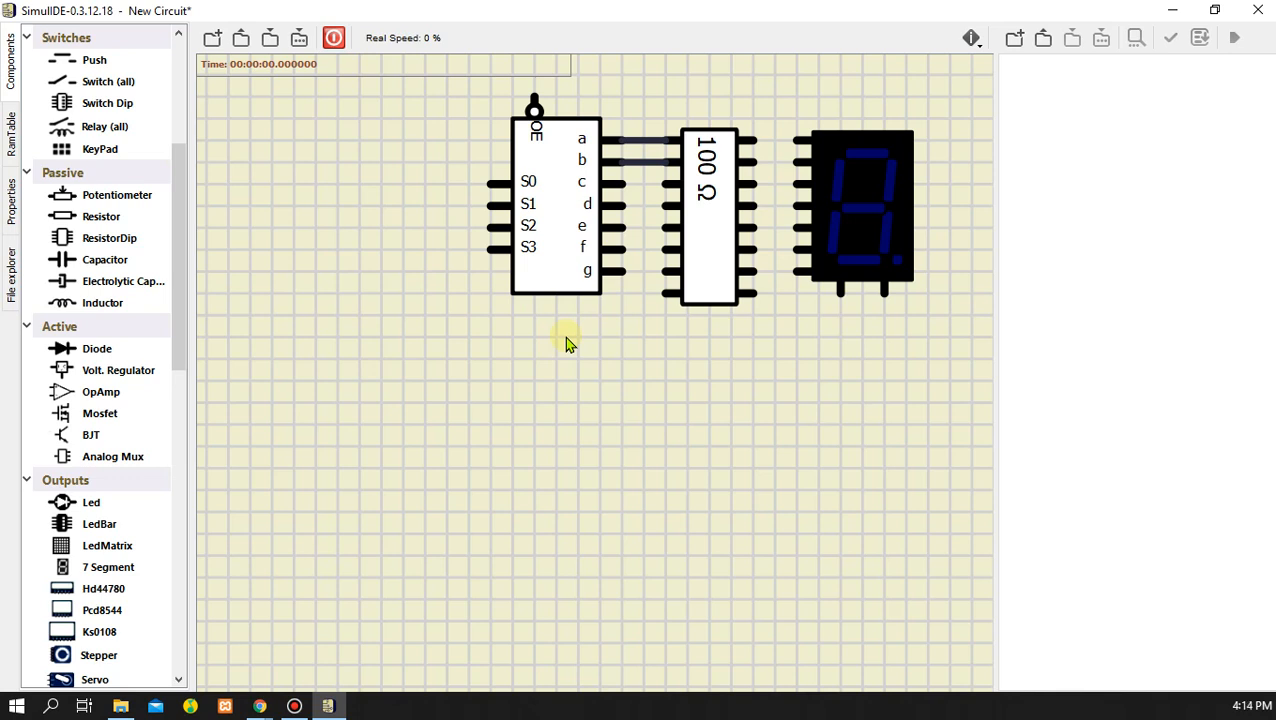
pyautogui.moveTo(621, 182)
pyautogui.mouseDown()
pyautogui.moveTo(668, 183)
pyautogui.moveTo(668, 270)
pyautogui.mouseUp()
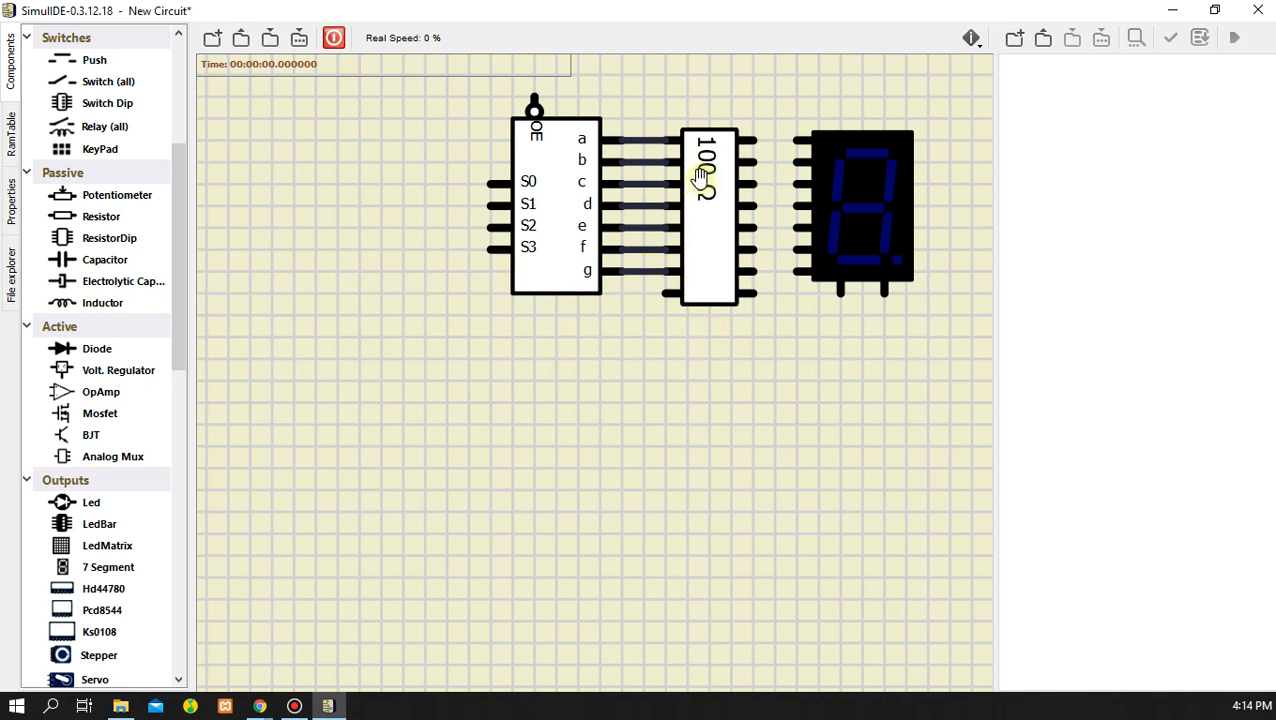
pyautogui.moveTo(750, 140); pyautogui.dragTo(798, 270)
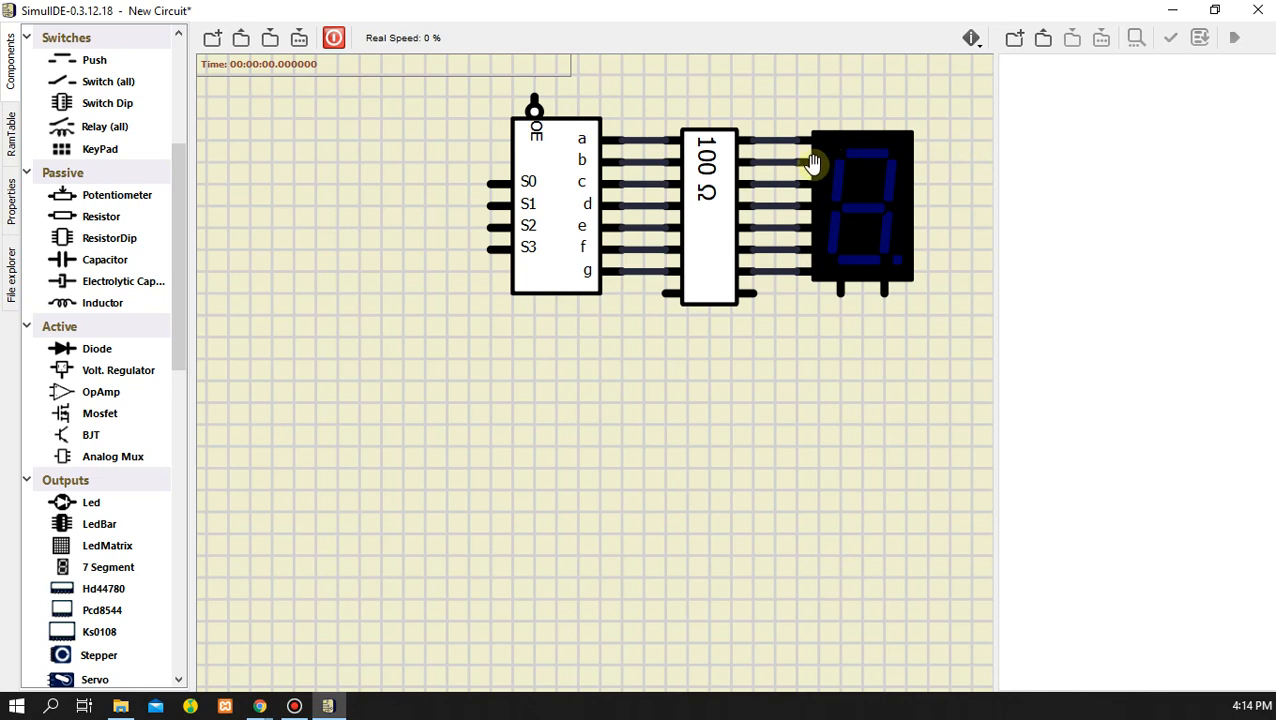
# - Place a Ground (0 V) below the 7-segment display and wire it to the display's right-hand bottom pin
pyautogui.moveTo(184, 200); pyautogui.dragTo(187, 154)
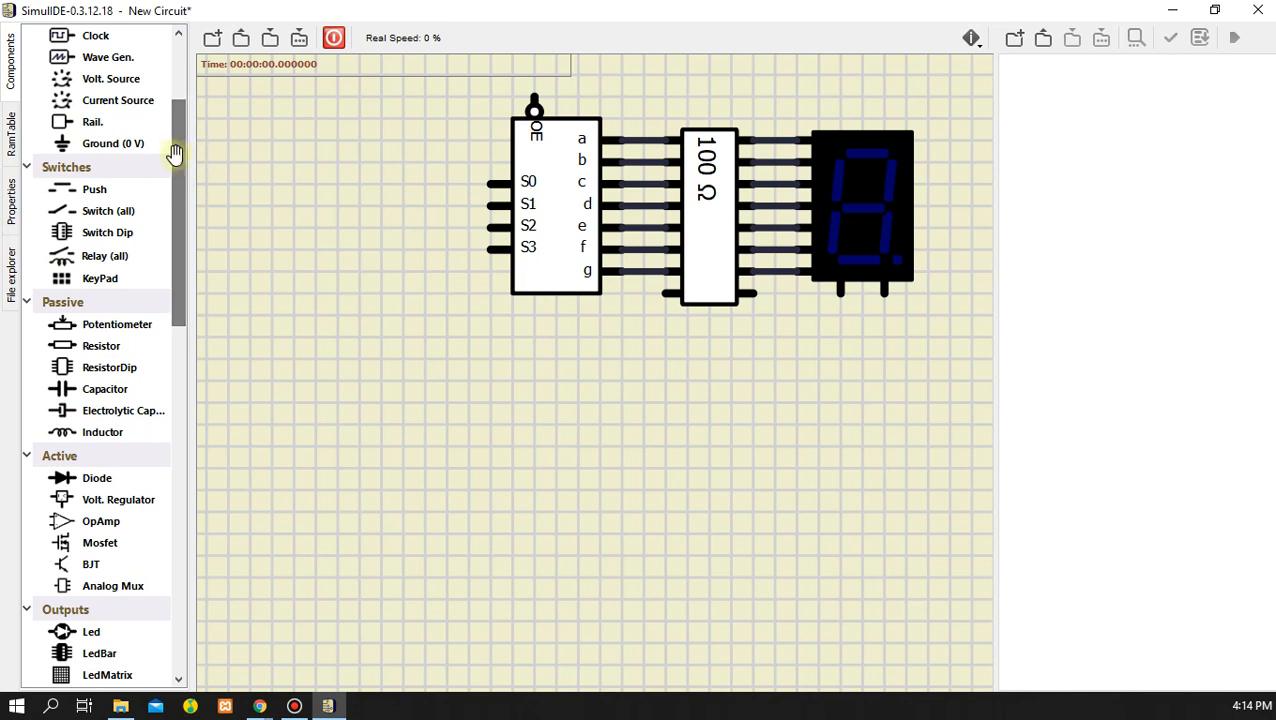
pyautogui.moveTo(84, 148)
pyautogui.mouseDown()
pyautogui.moveTo(283, 175)
pyautogui.moveTo(848, 357)
pyautogui.moveTo(884, 382)
pyautogui.mouseUp()
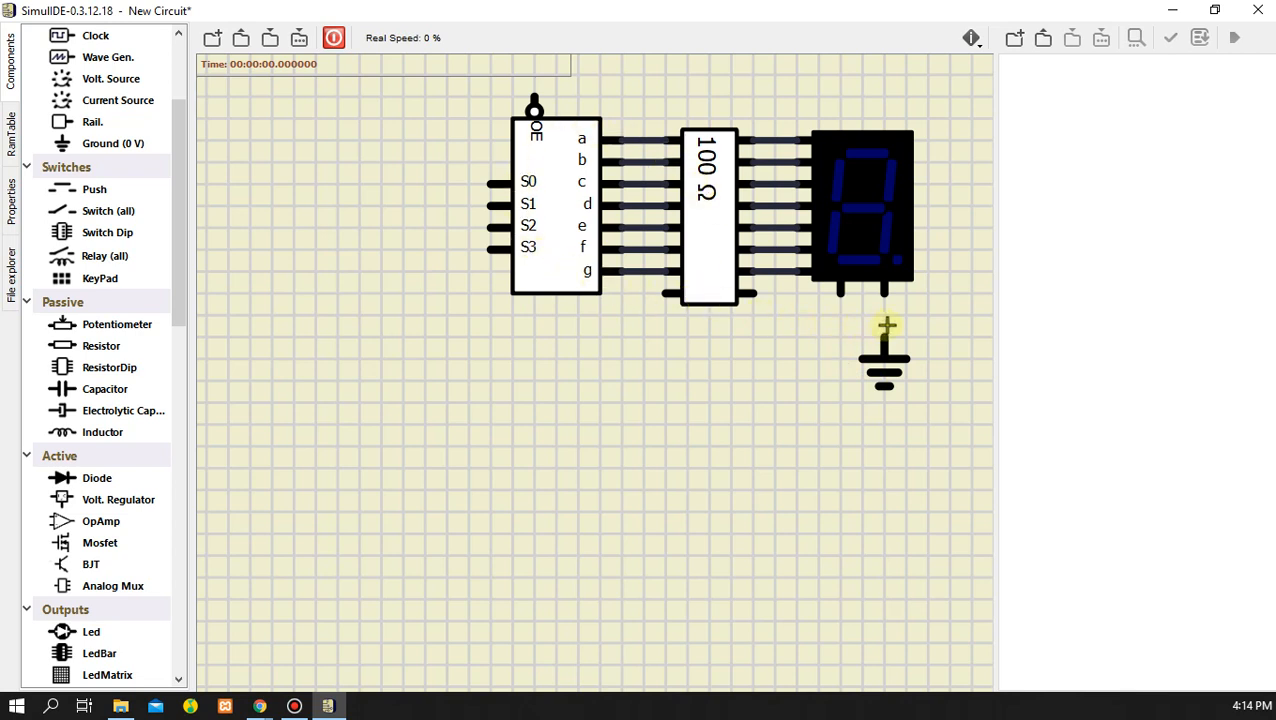
pyautogui.moveTo(884, 338); pyautogui.dragTo(888, 300)
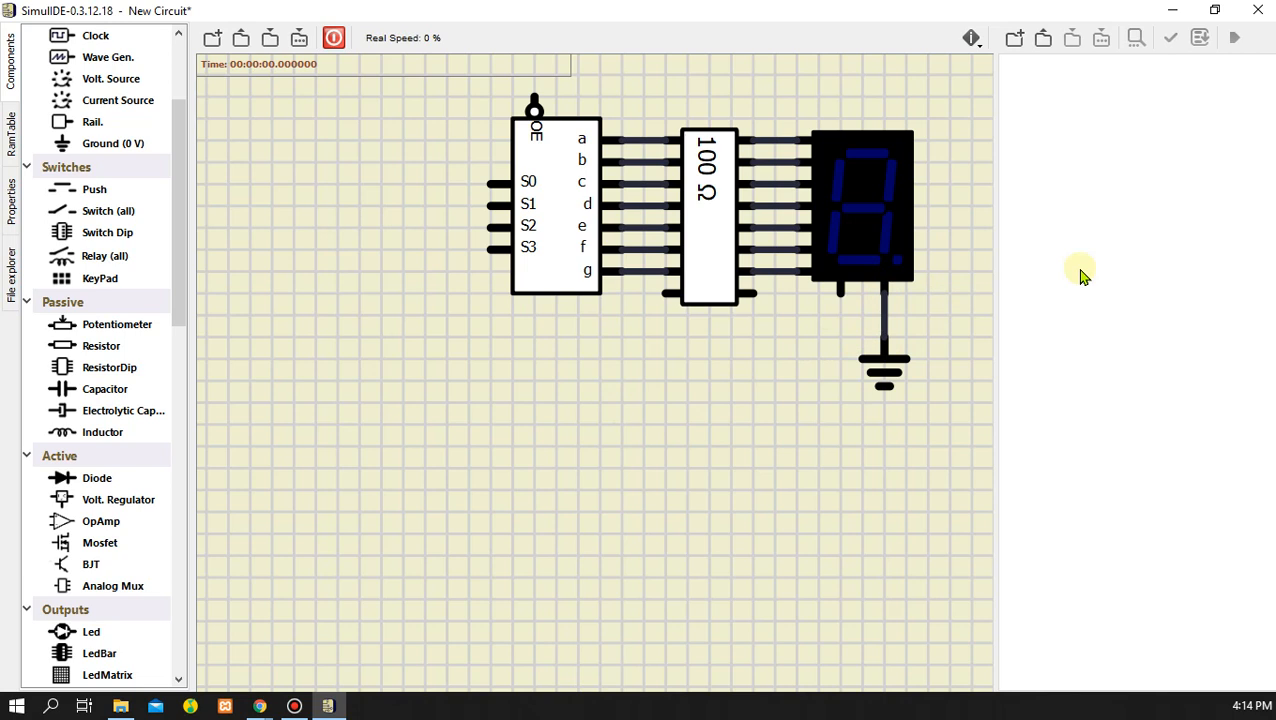
# - Place four Fixed Volt. sources stacked in a vertical column to the left of the BCD converter's inputs
pyautogui.moveTo(185, 173); pyautogui.dragTo(182, 102)
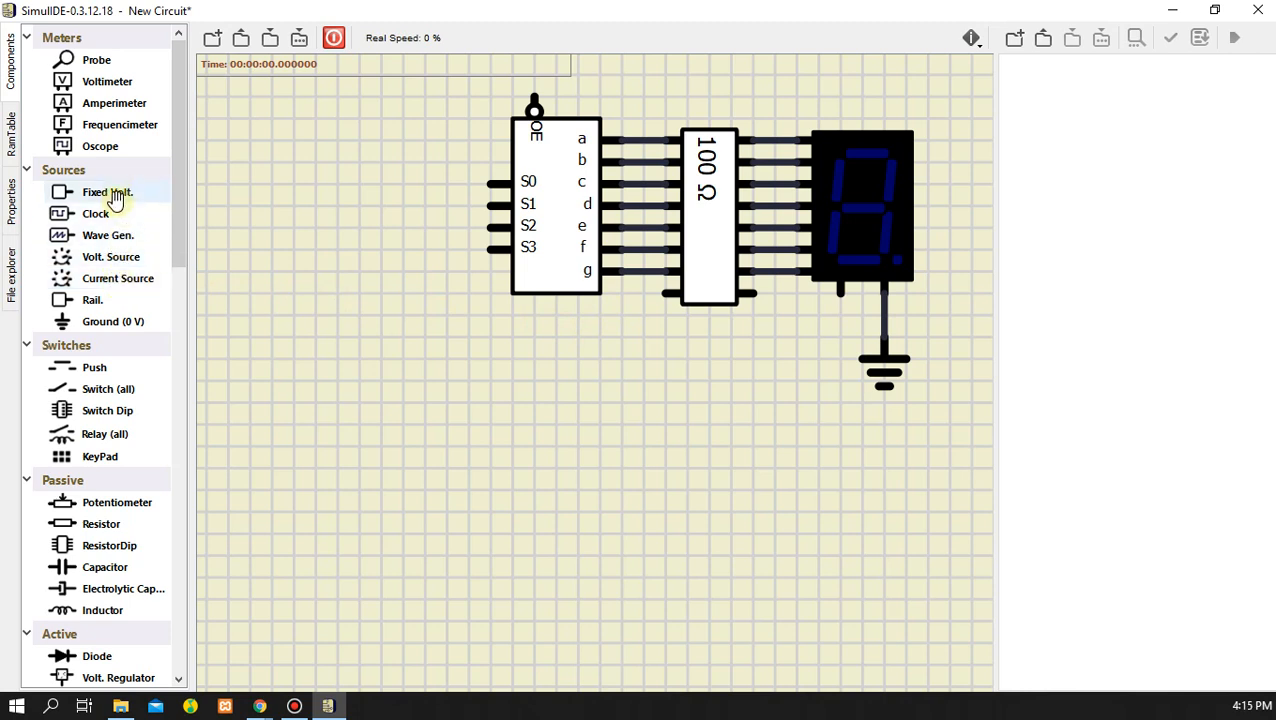
pyautogui.moveTo(112, 197); pyautogui.dragTo(397, 184)
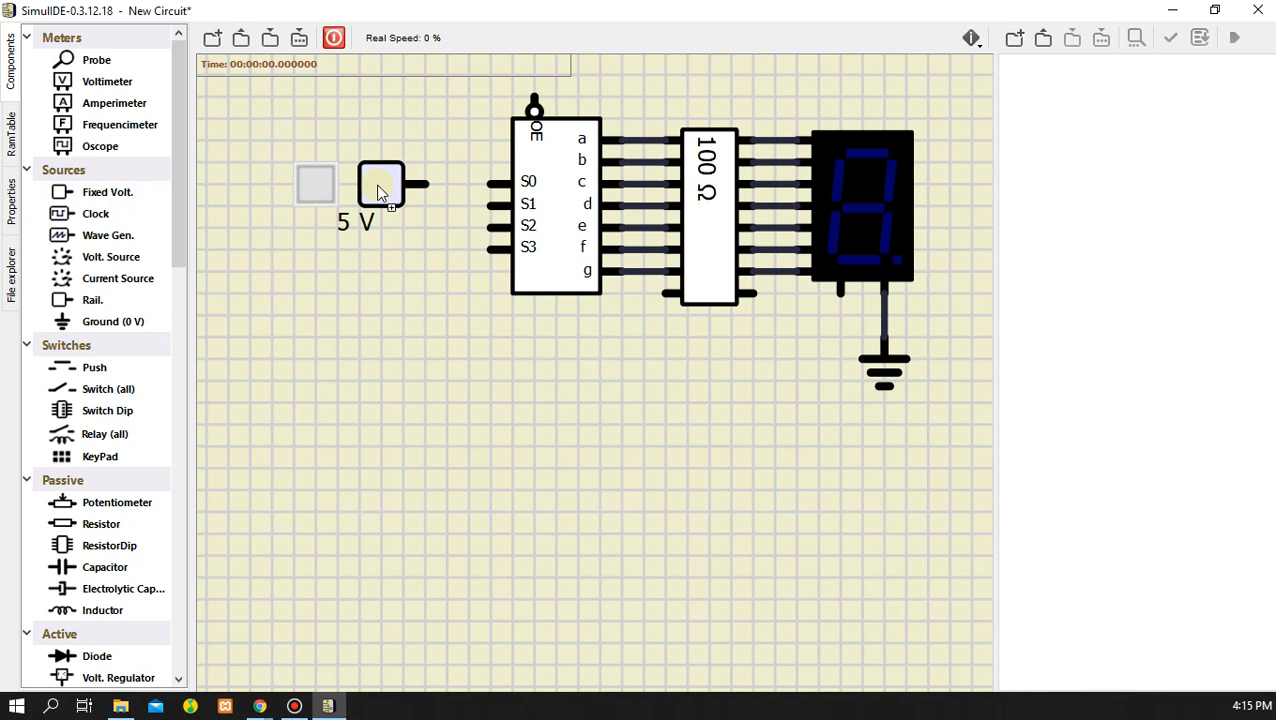
pyautogui.moveTo(105, 191); pyautogui.dragTo(384, 228)
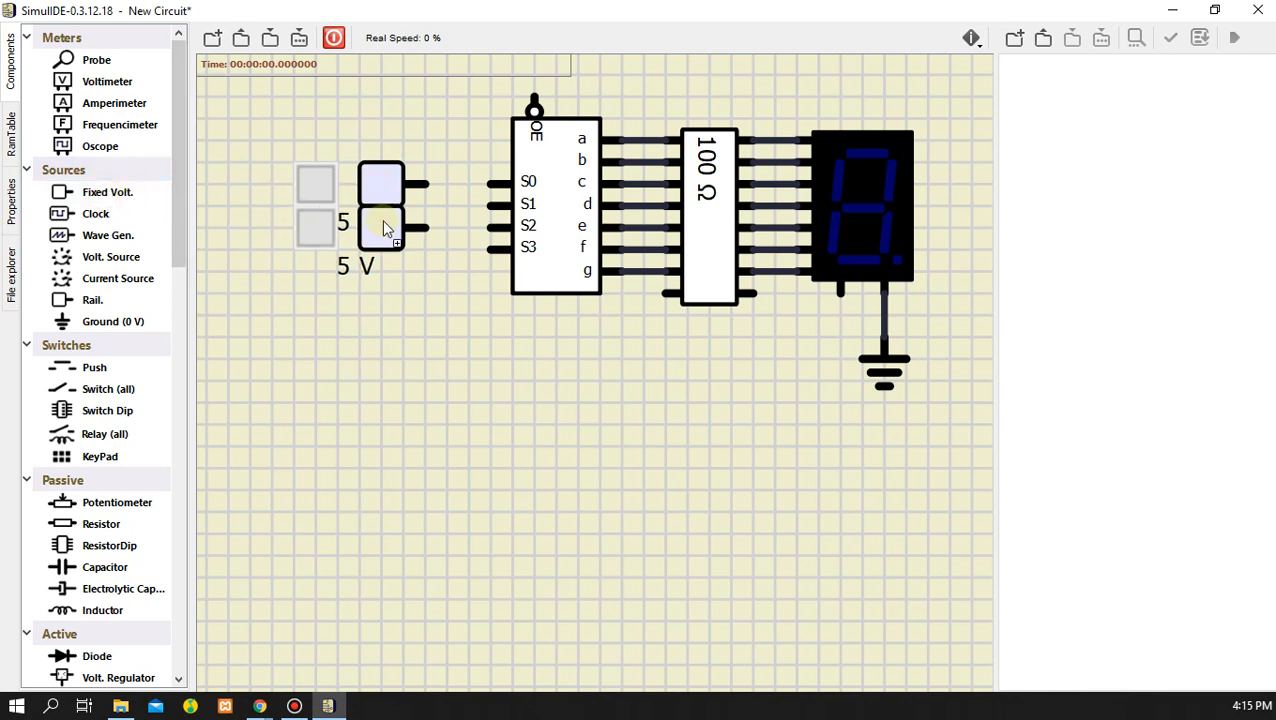
pyautogui.moveTo(108, 191); pyautogui.dragTo(375, 270)
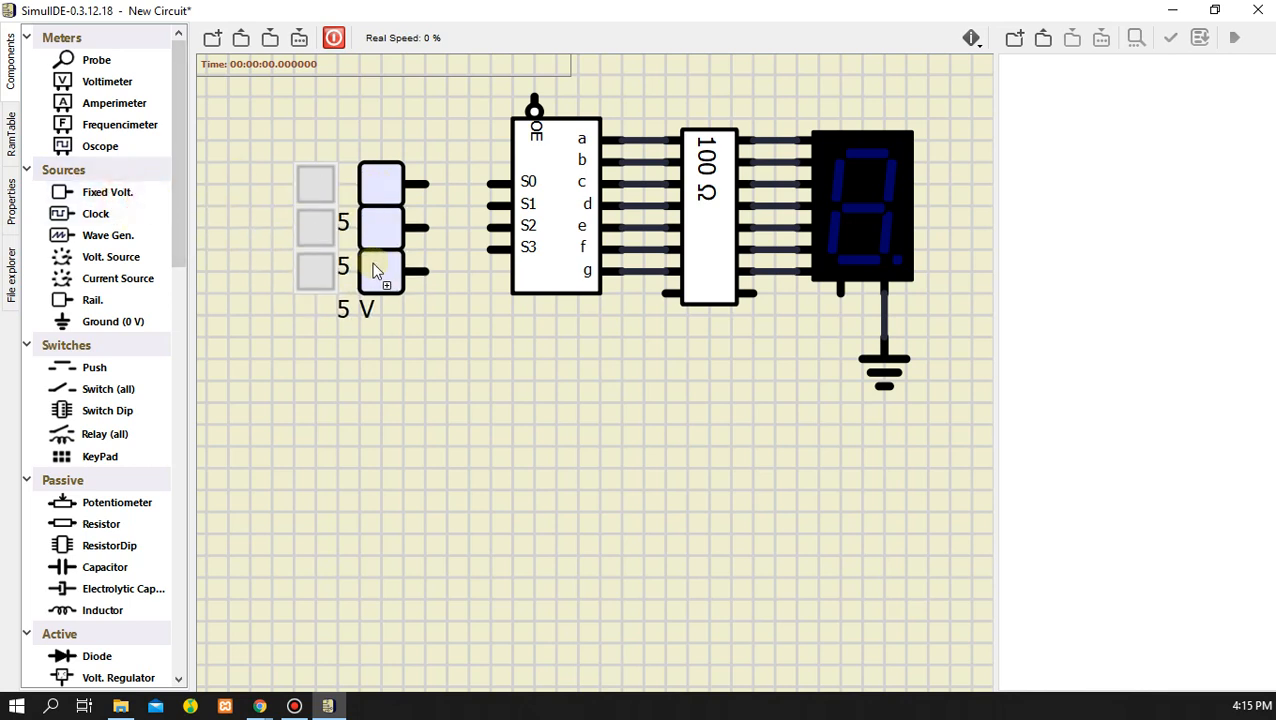
pyautogui.moveTo(108, 195); pyautogui.dragTo(378, 320)
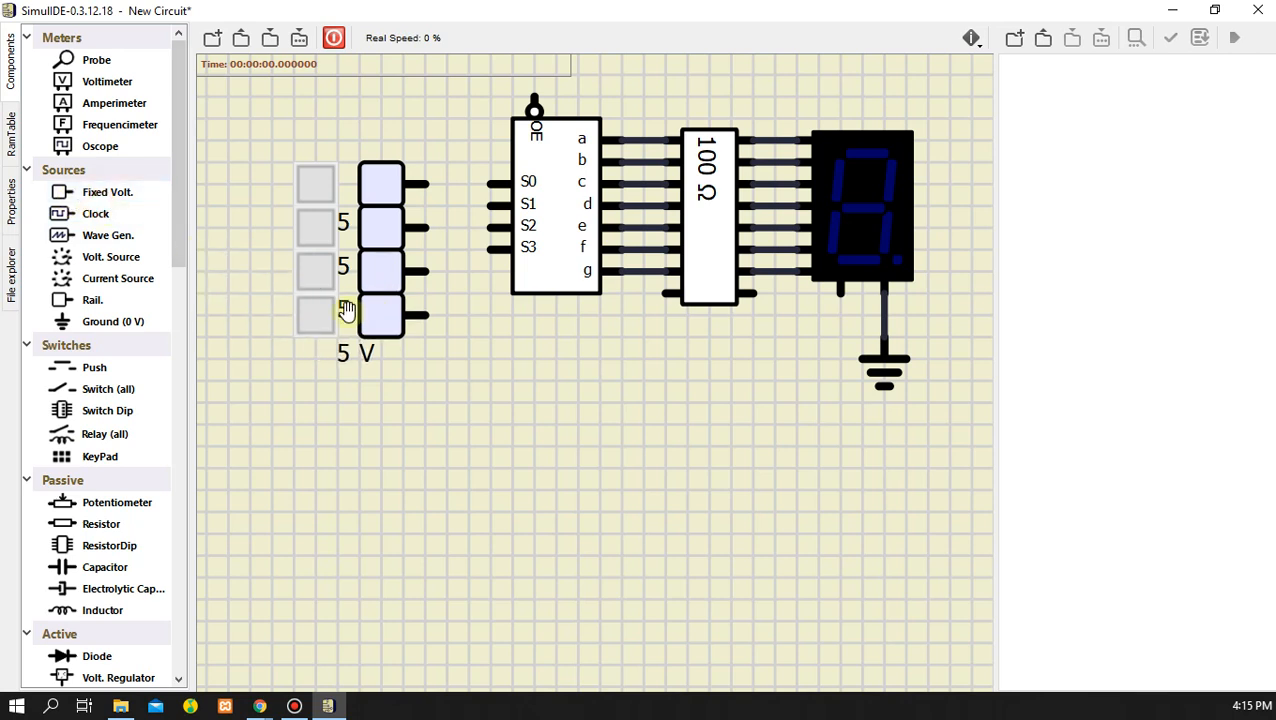
# - Move all four fixed voltage sources together a little farther left of the converter
pyautogui.moveTo(270, 134); pyautogui.dragTo(474, 384)
pyautogui.moveTo(392, 258); pyautogui.dragTo(366, 256)
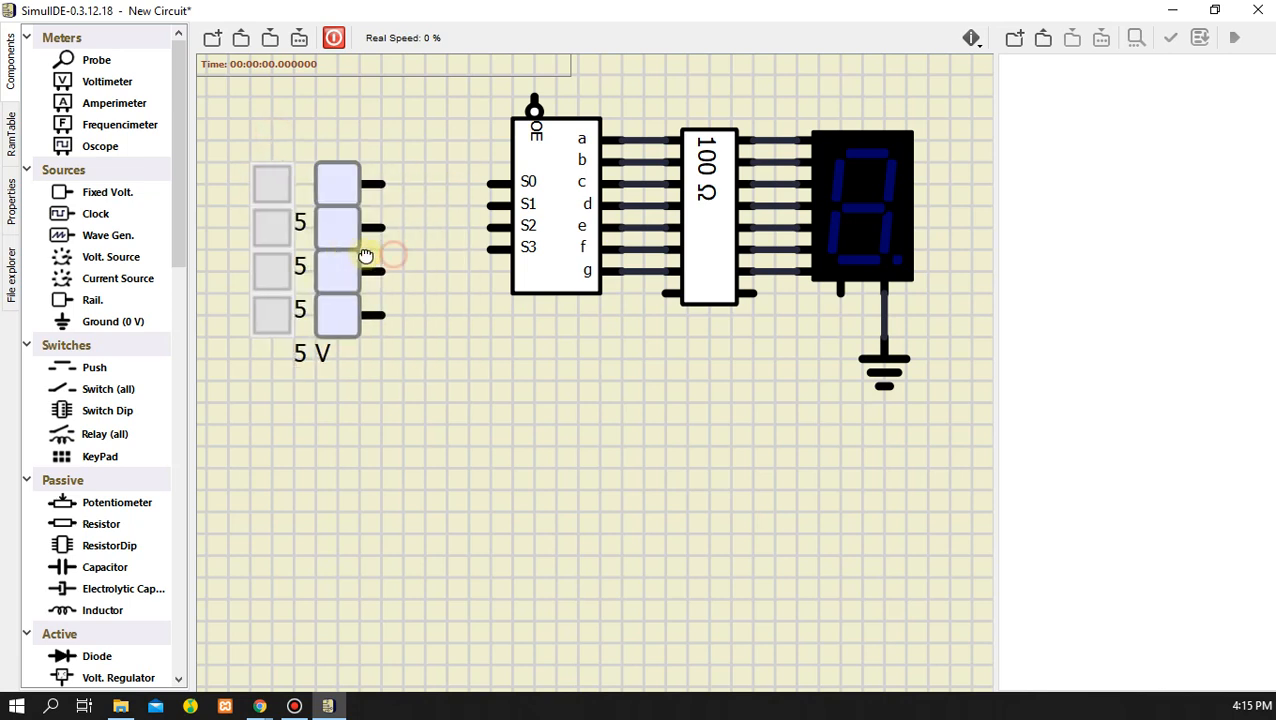
pyautogui.click(558, 342)
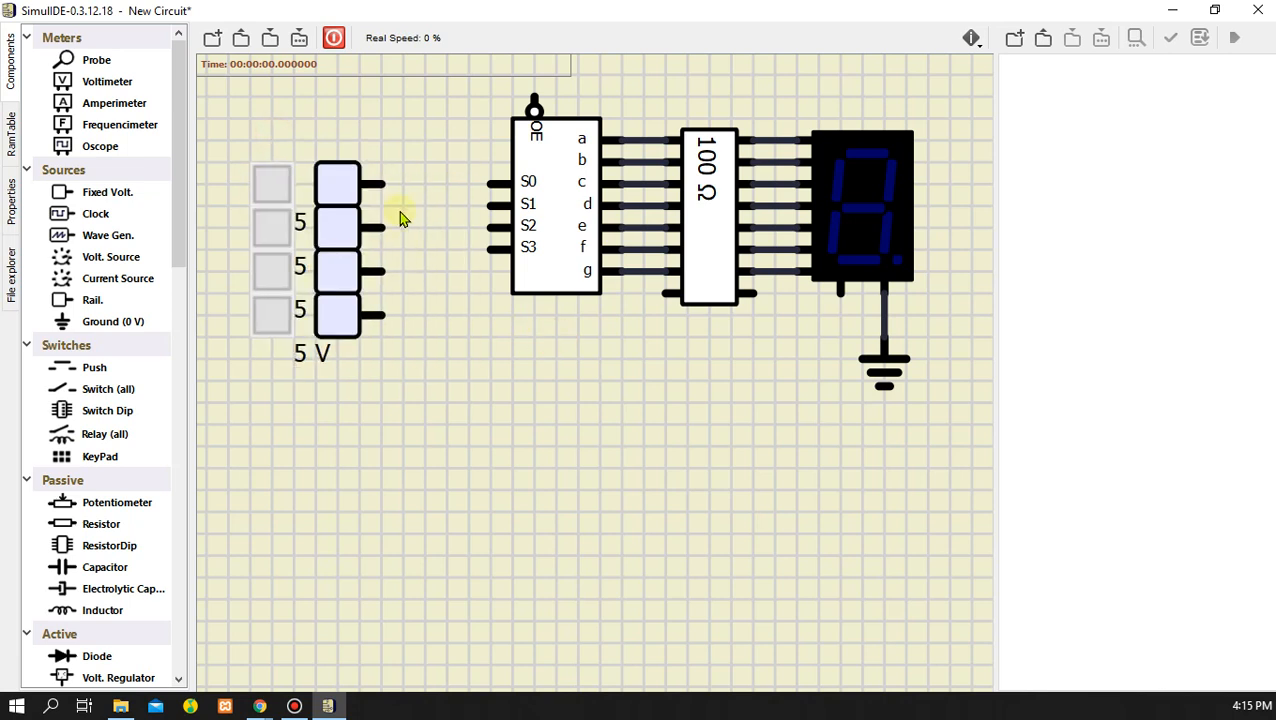
# - Wire the four fixed voltage sources from top to bottom to converter inputs S0, S1, S2 and S3, removing the crossed wires
pyautogui.moveTo(381, 180); pyautogui.dragTo(501, 182)
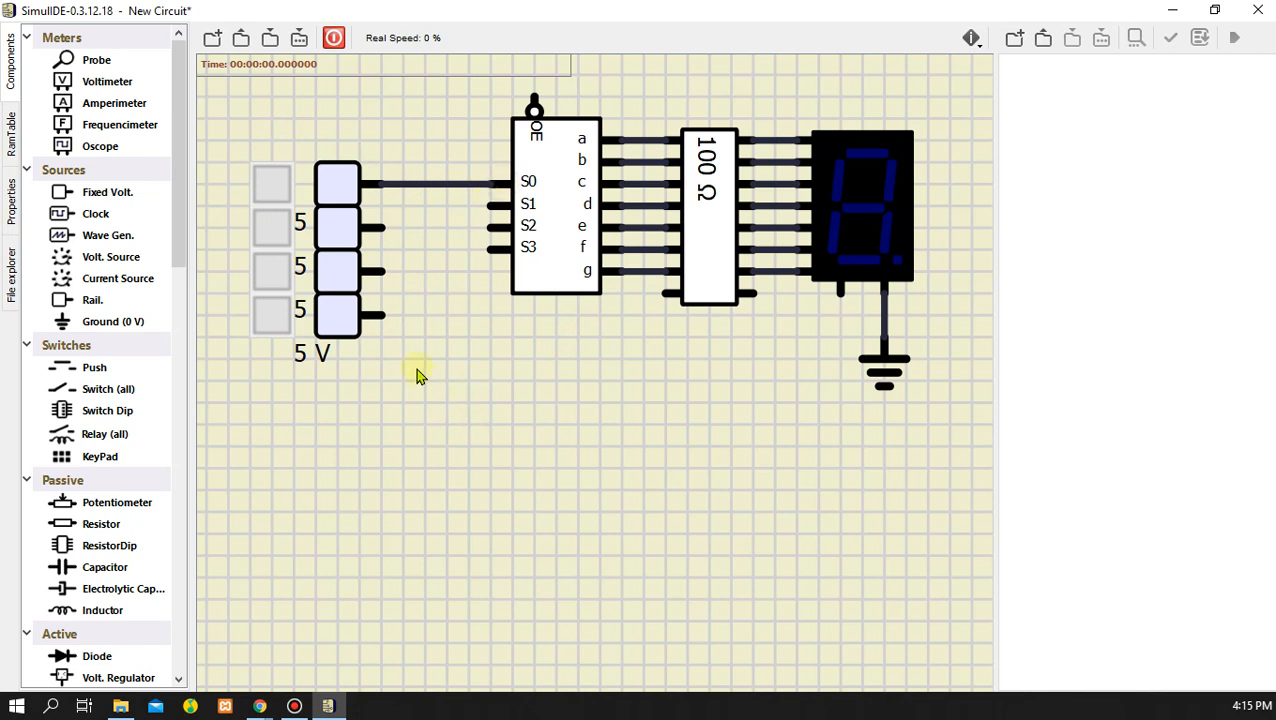
pyautogui.moveTo(380, 228)
pyautogui.mouseDown()
pyautogui.moveTo(499, 204)
pyautogui.moveTo(399, 276)
pyautogui.moveTo(384, 271)
pyautogui.mouseUp()
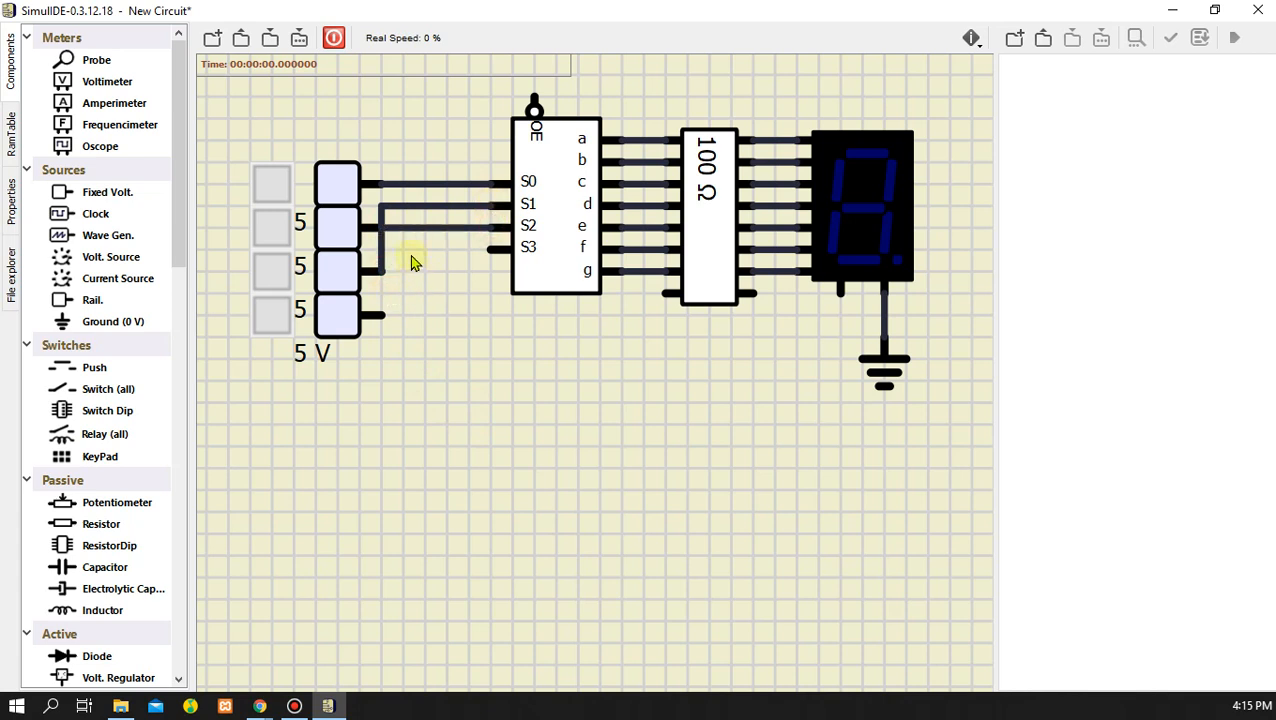
pyautogui.click(383, 248)
pyautogui.press('Delete')
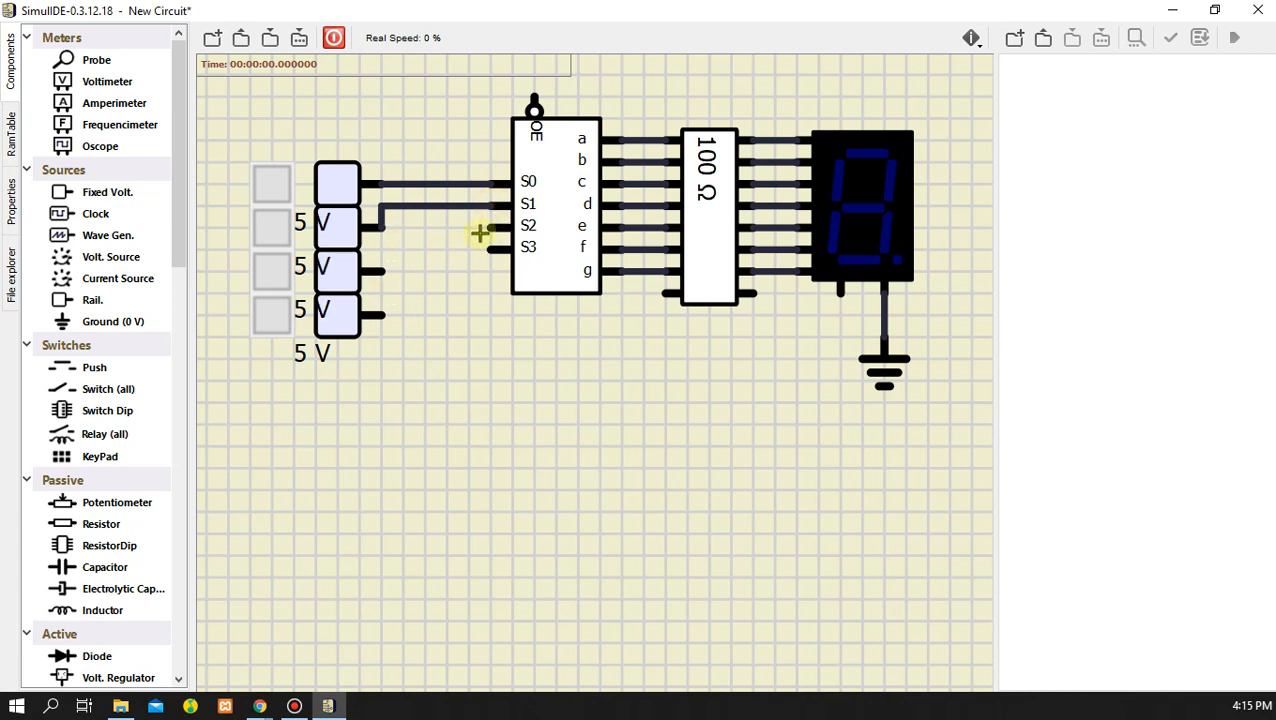
pyautogui.moveTo(490, 227); pyautogui.dragTo(392, 270)
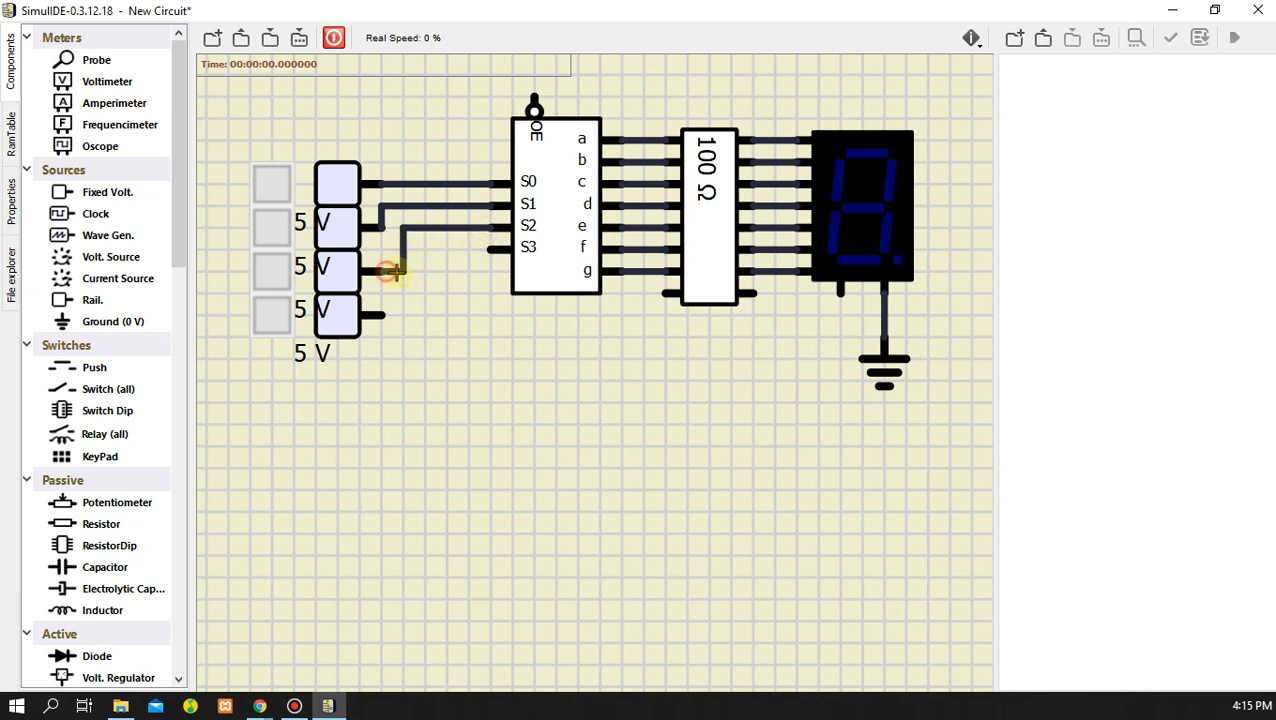
pyautogui.moveTo(489, 249); pyautogui.dragTo(380, 315)
pyautogui.click(380, 315)
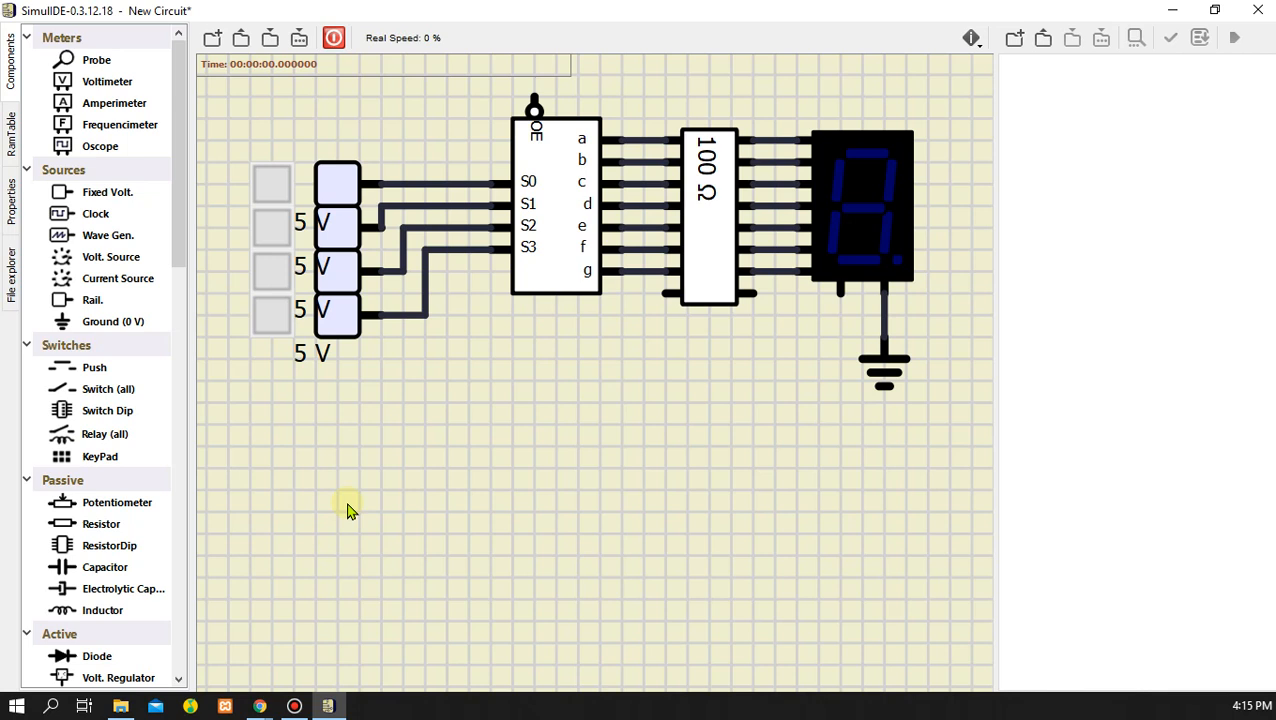
# - Start the simulation and test the input codes for 1, 2 and 3 with the S0 and S1 sources, ending with both off
pyautogui.click(334, 40)
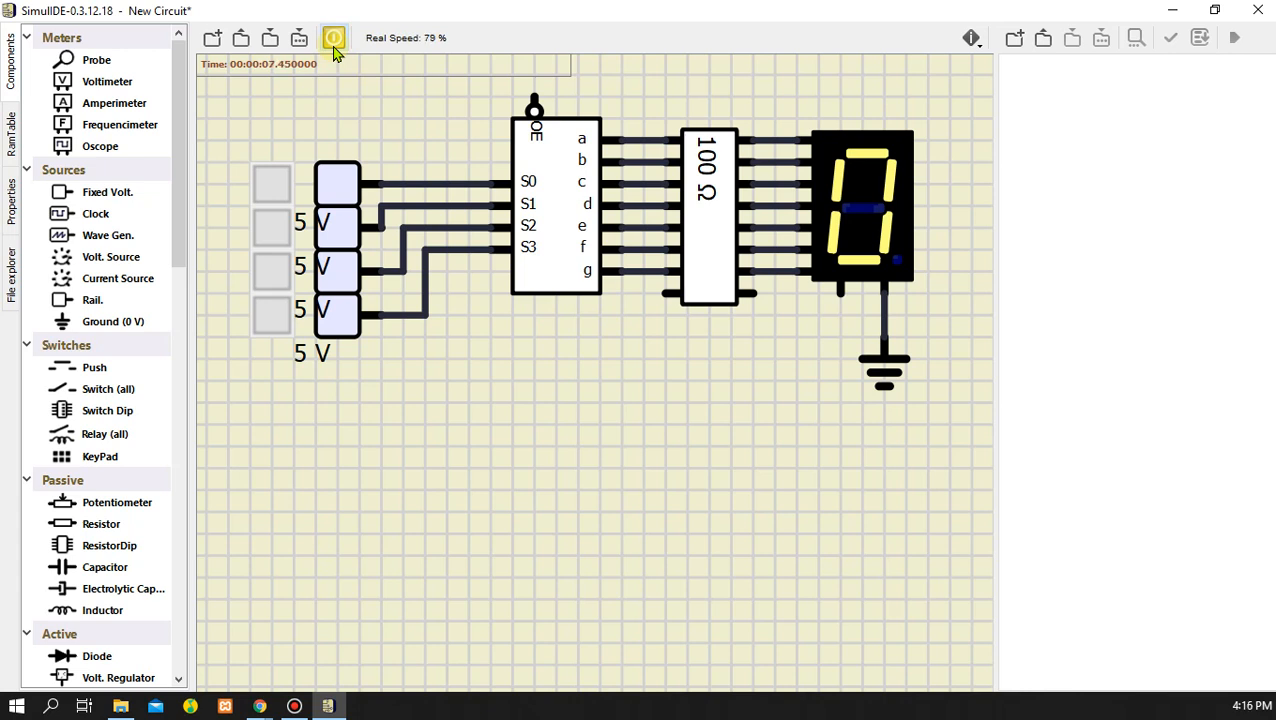
pyautogui.click(259, 176)
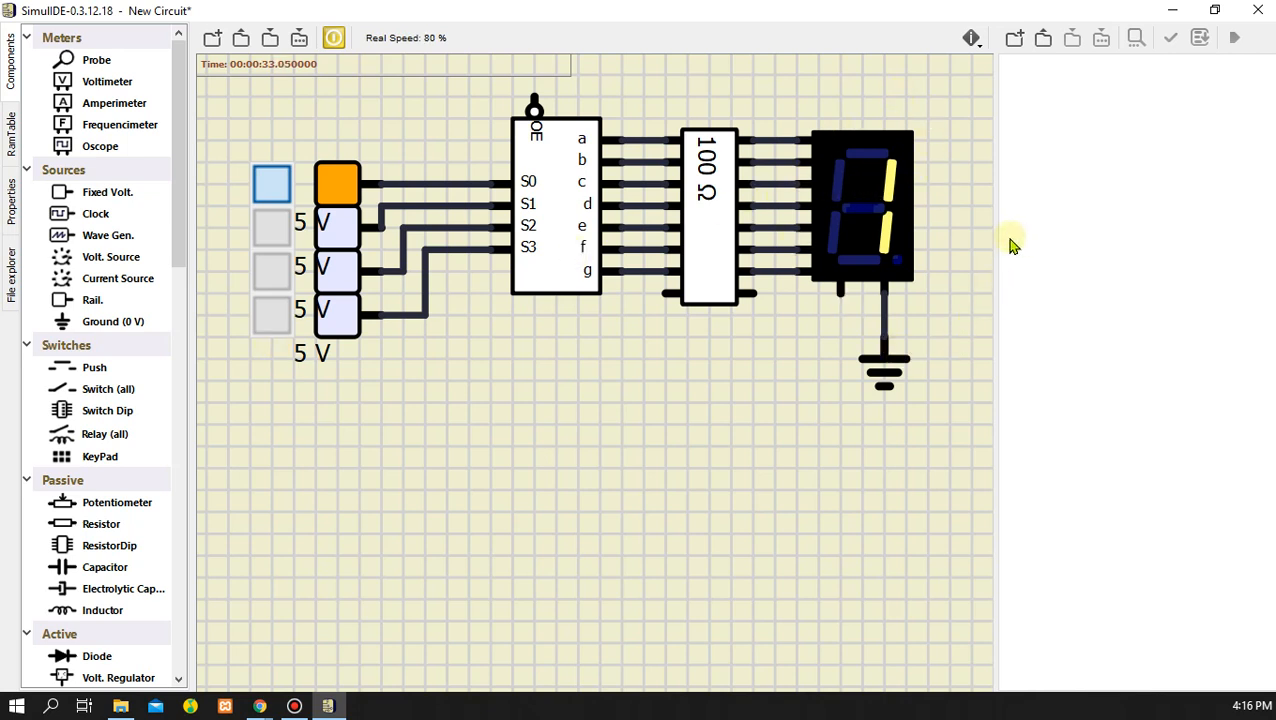
pyautogui.click(279, 192)
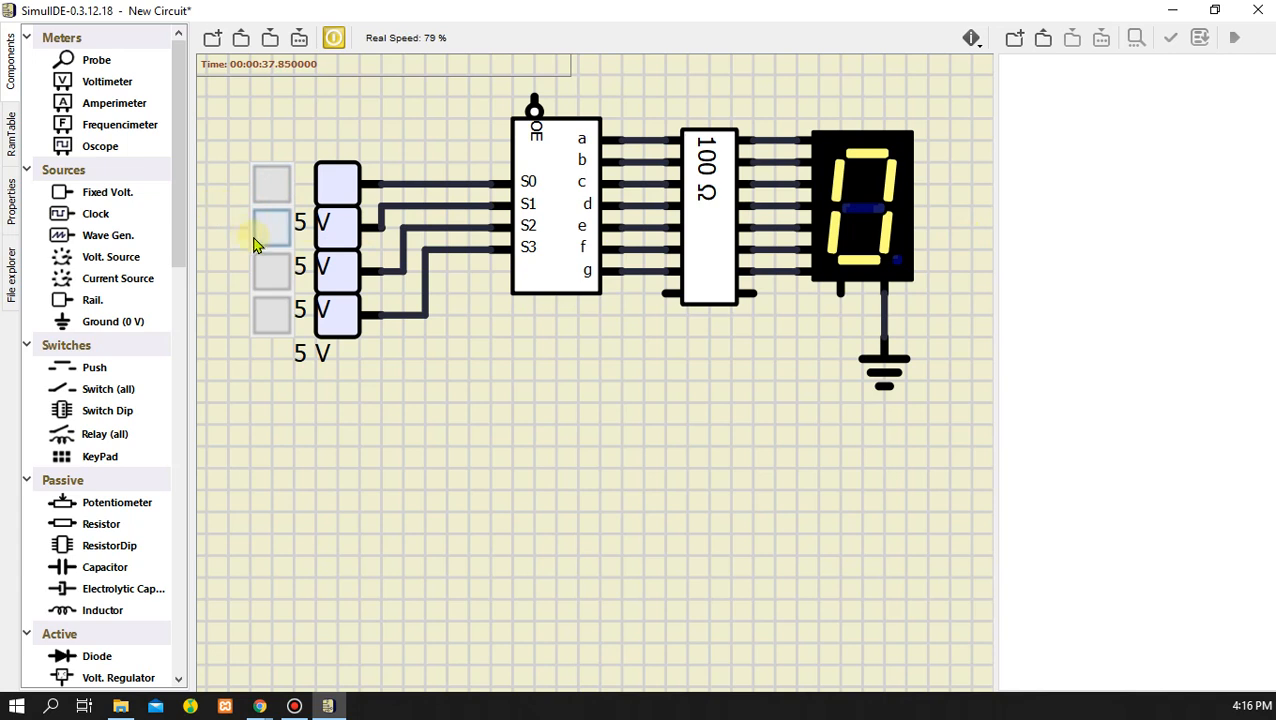
pyautogui.click(255, 243)
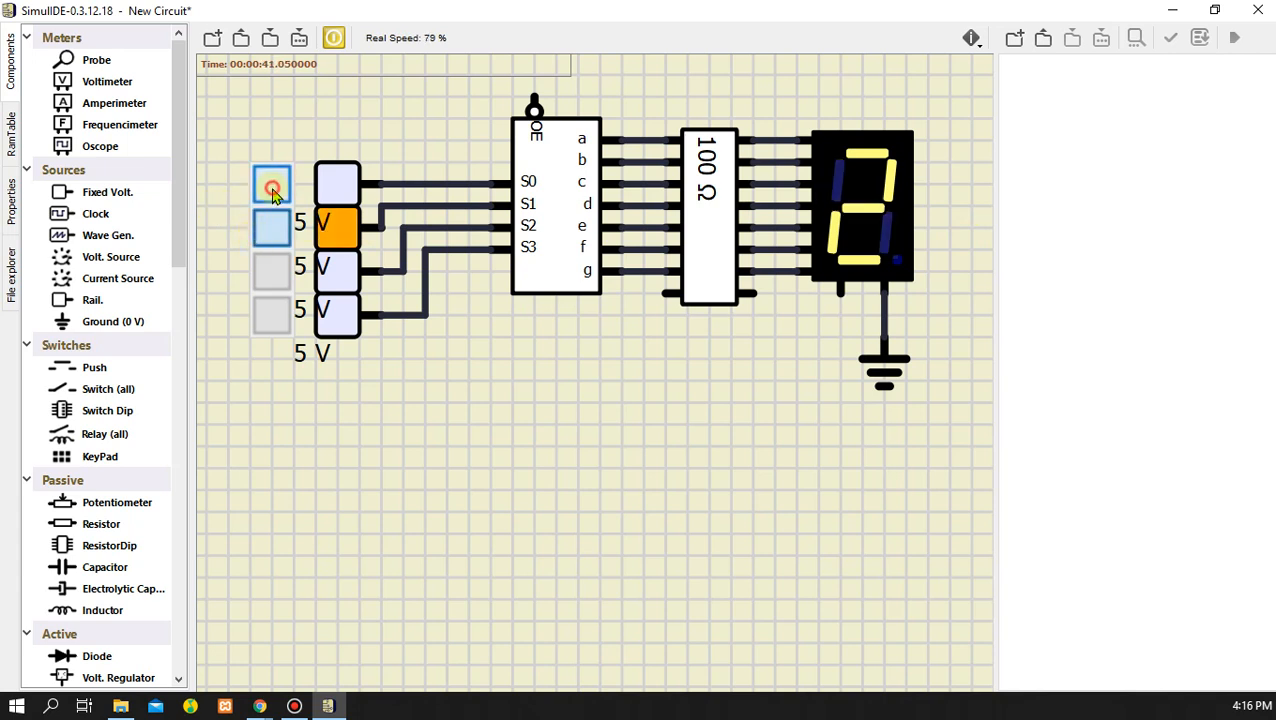
pyautogui.click(272, 193)
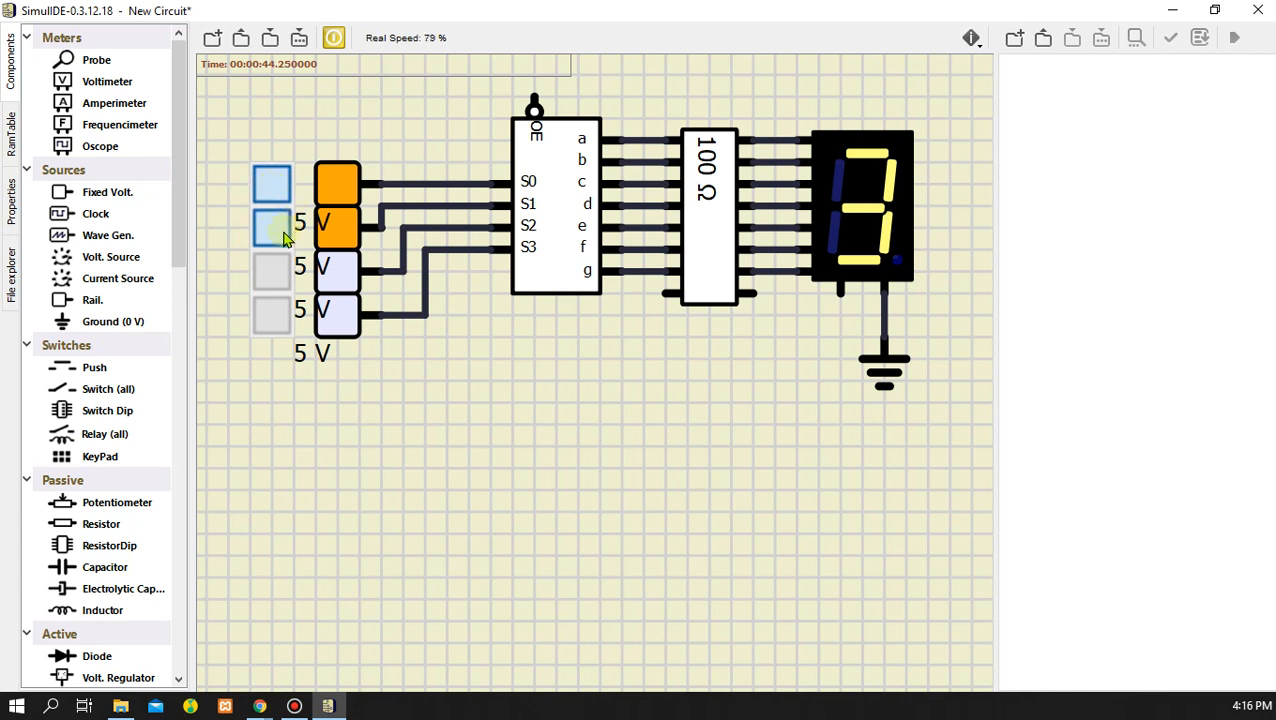
pyautogui.click(284, 236)
pyautogui.click(278, 187)
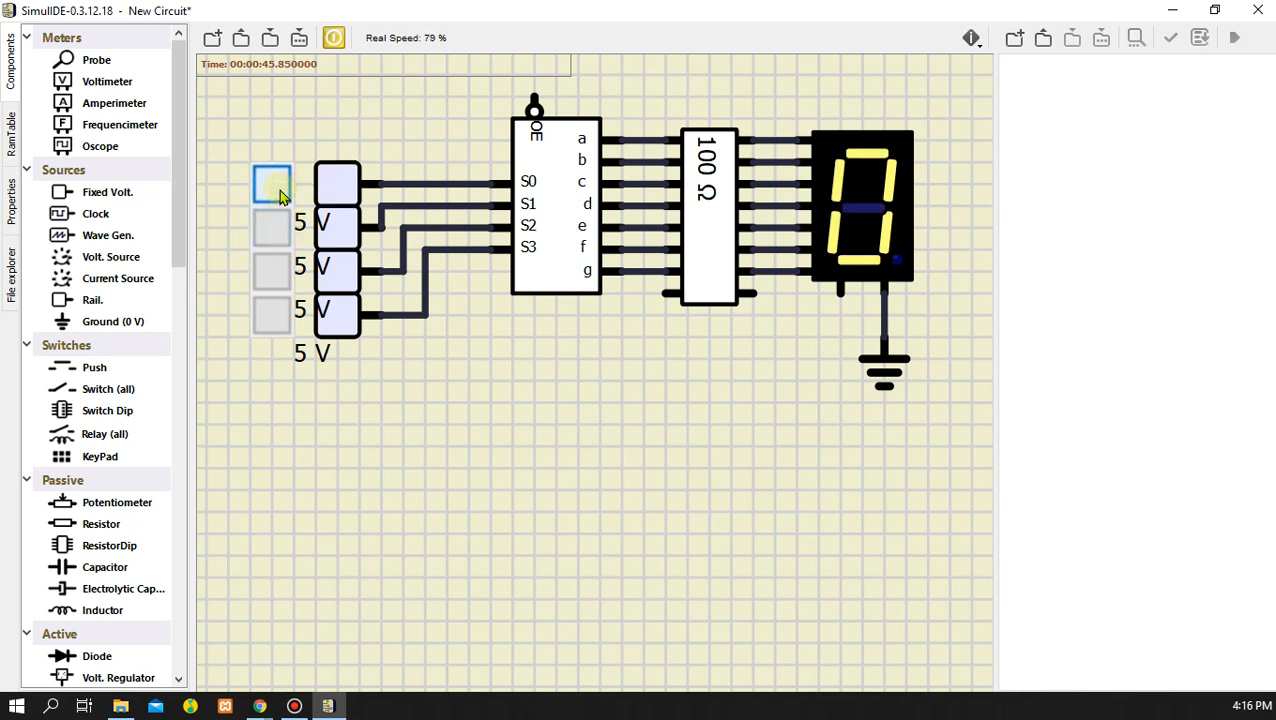
# - Test inputs S2, S0 and S1 one at a time by switching each voltage source on and back off
pyautogui.click(273, 279)
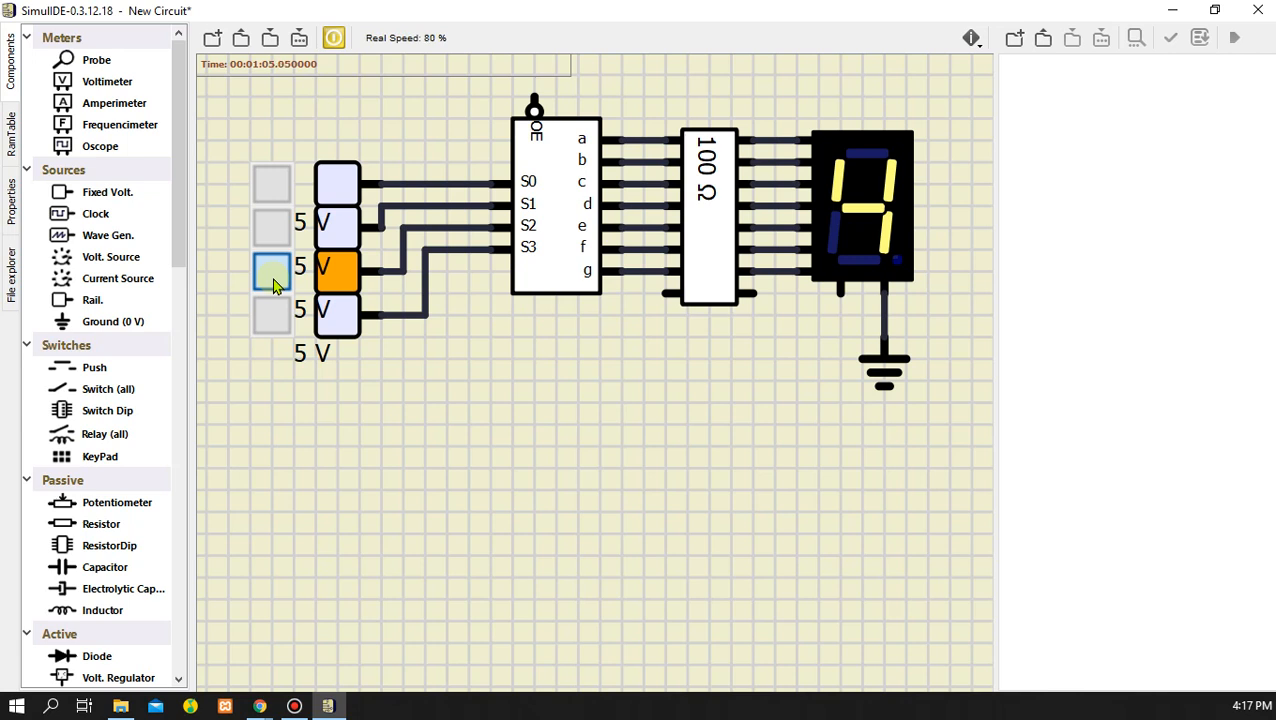
pyautogui.click(274, 280)
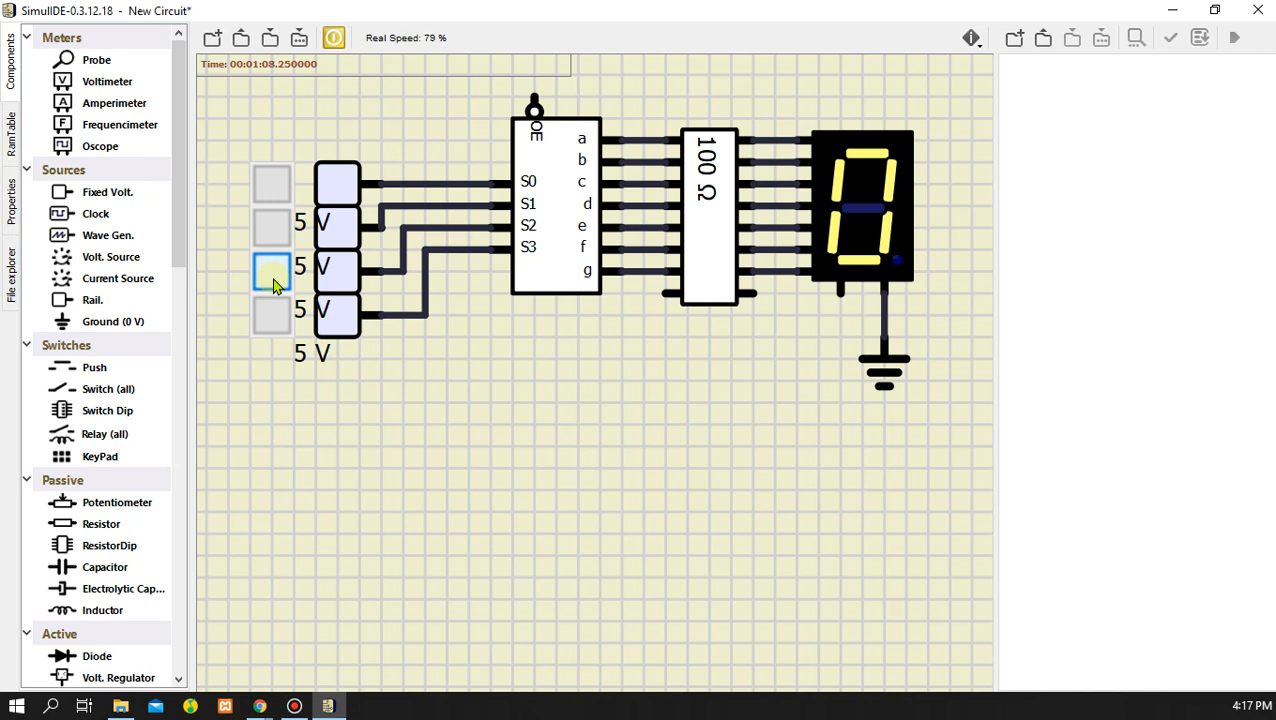
pyautogui.click(276, 190)
pyautogui.click(276, 190)
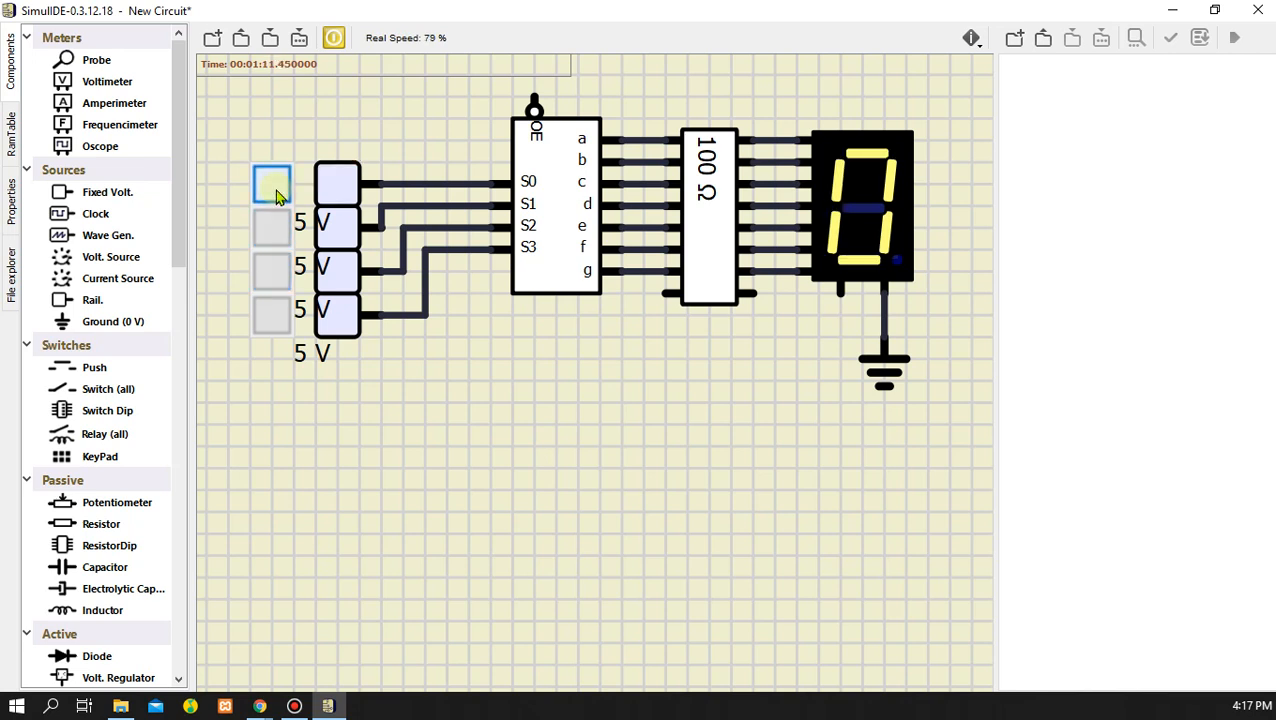
pyautogui.click(276, 190)
pyautogui.click(276, 190)
pyautogui.click(276, 228)
pyautogui.click(280, 180)
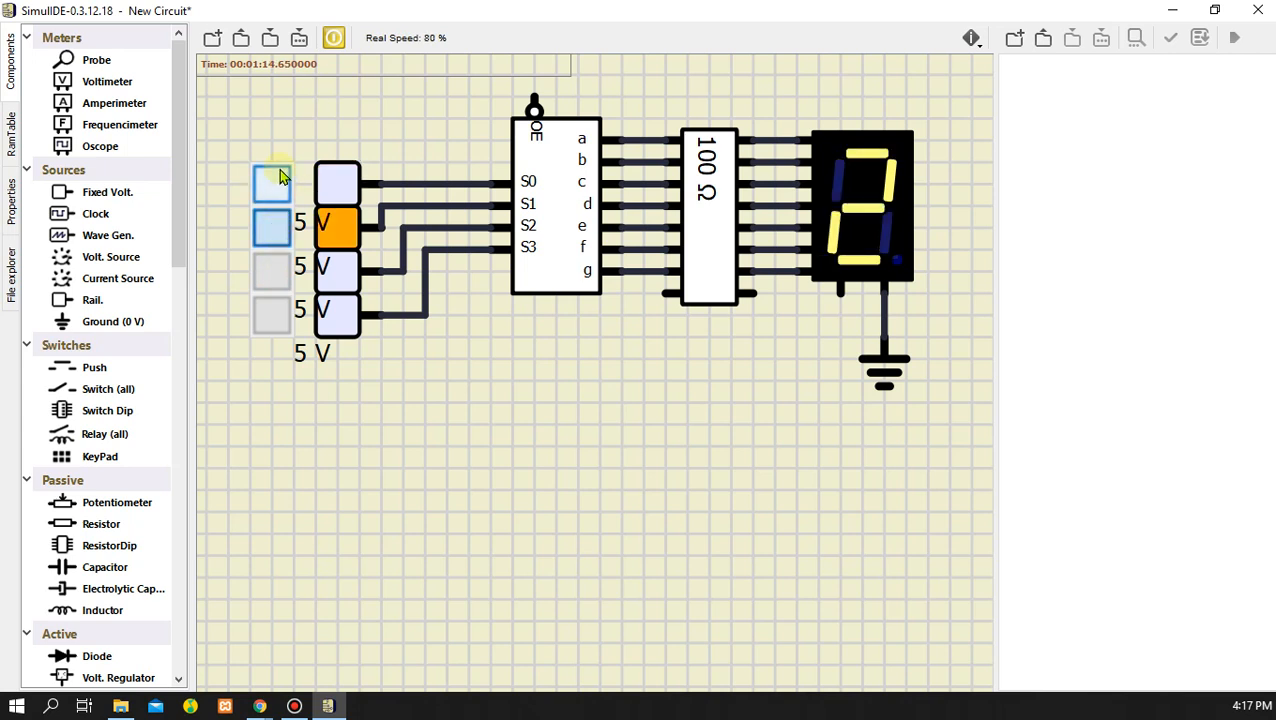
pyautogui.click(276, 227)
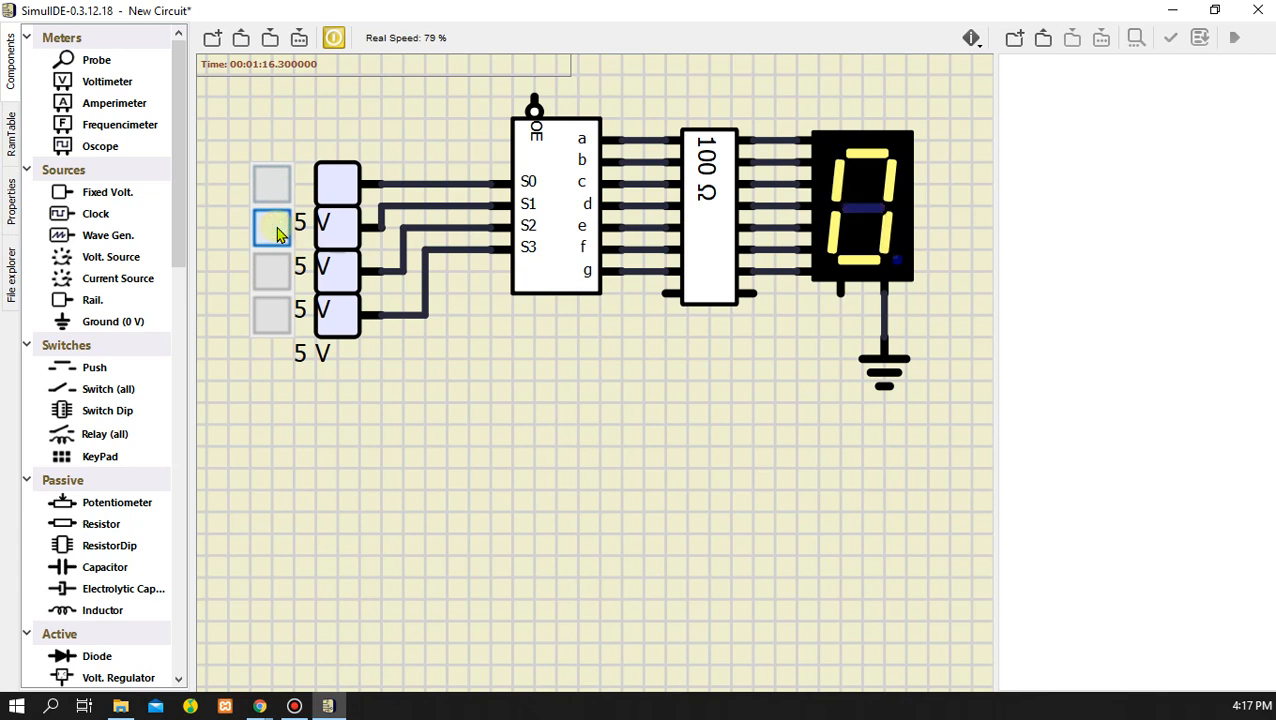
# - Test the input codes for 1, 2, 5 and 4 with the S0, S1 and S2 sources, ending with all of them off
pyautogui.click(276, 195)
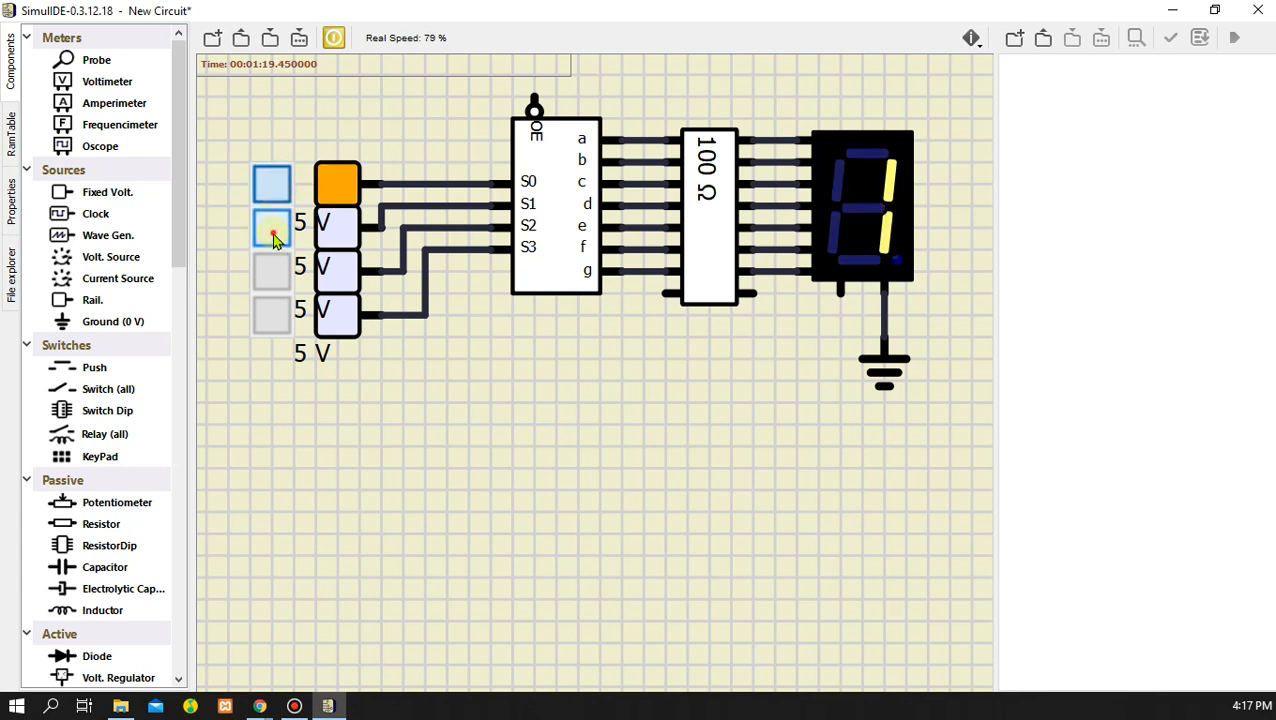
pyautogui.click(274, 230)
pyautogui.click(272, 190)
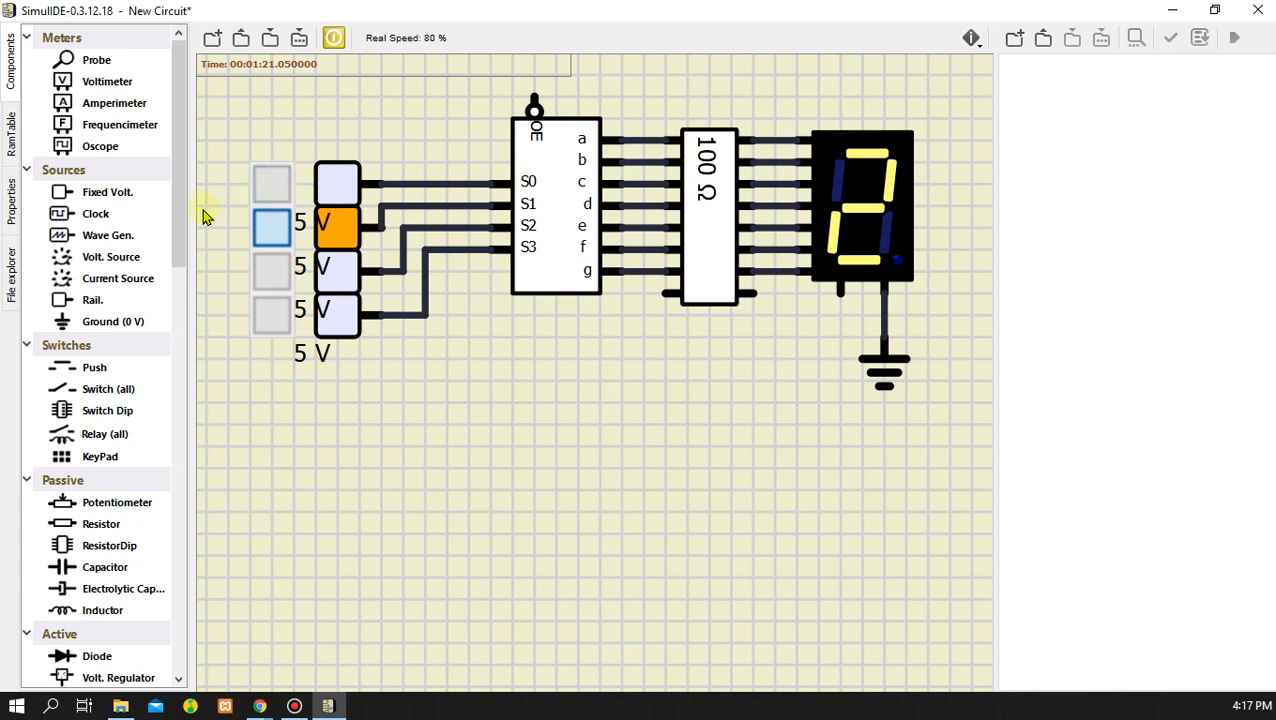
pyautogui.click(273, 231)
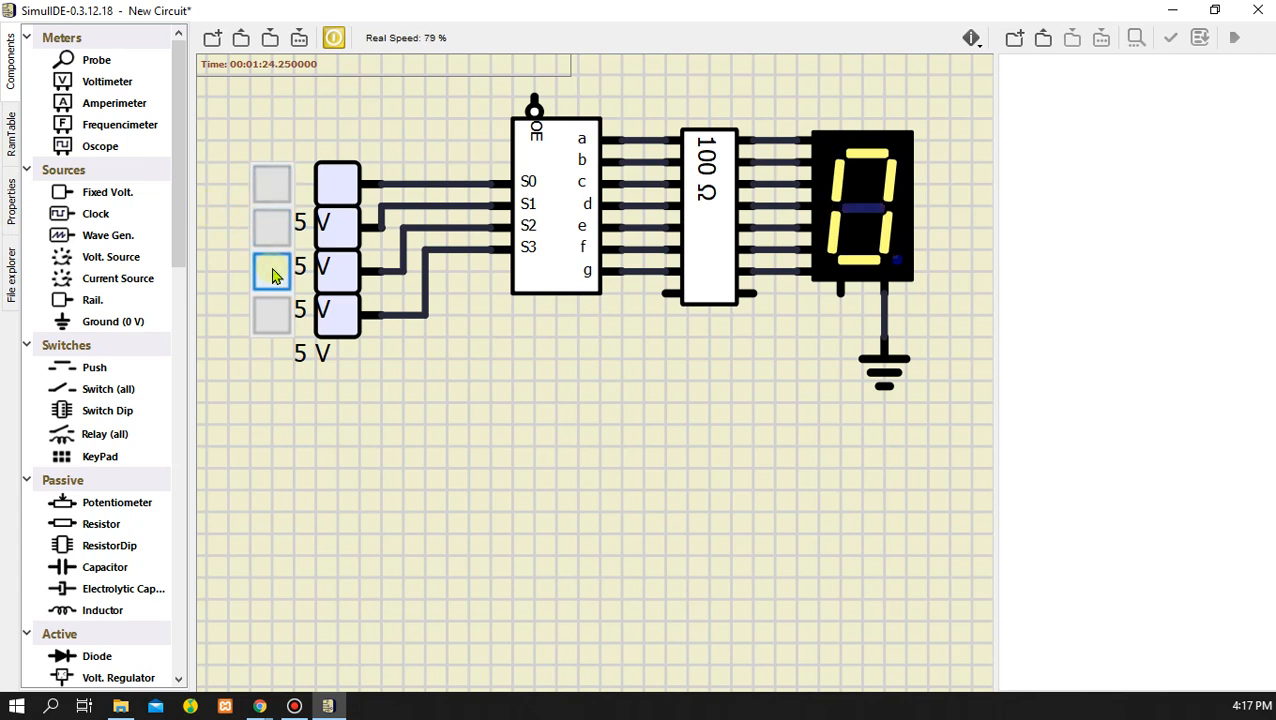
pyautogui.click(272, 270)
pyautogui.click(273, 183)
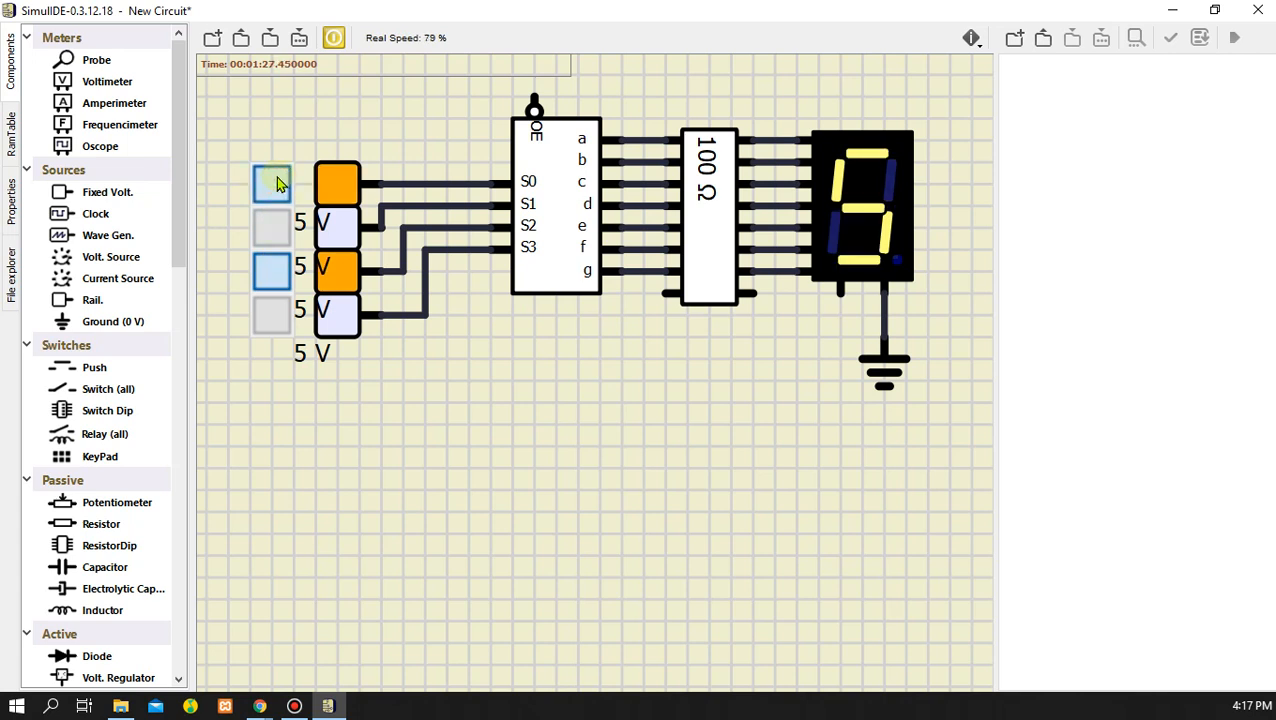
pyautogui.click(276, 176)
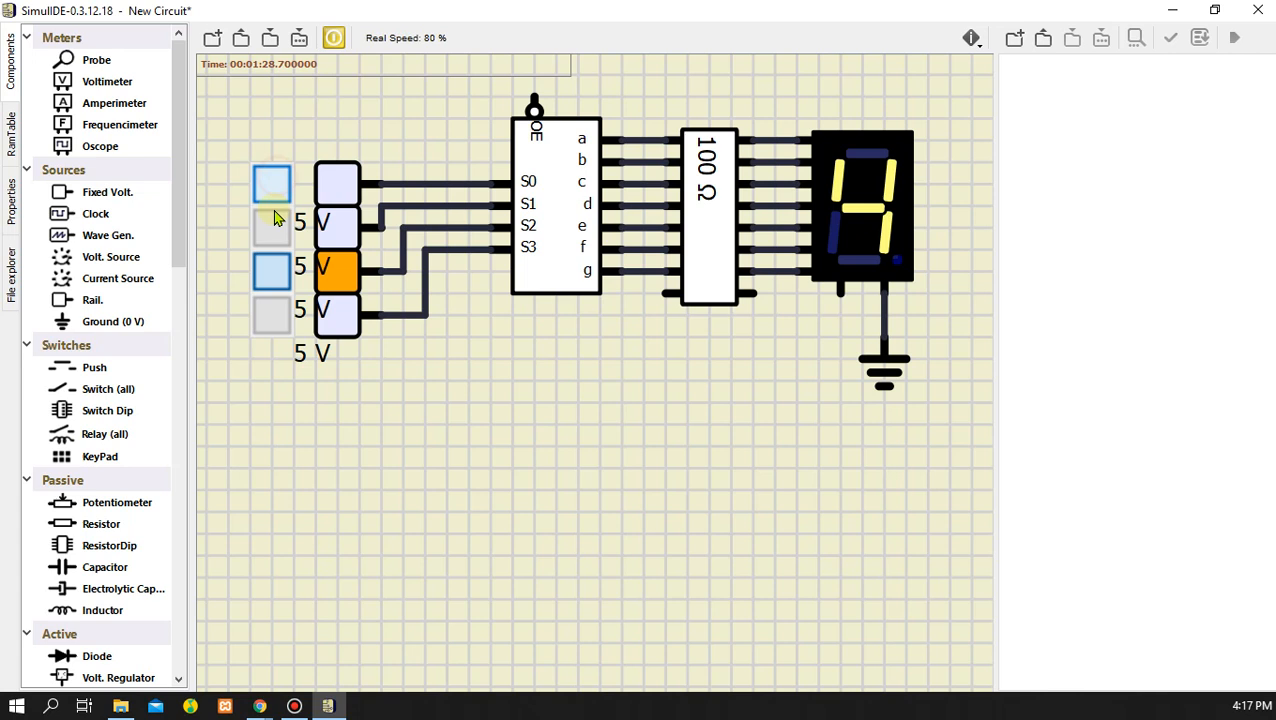
pyautogui.click(272, 271)
# - Switch the S2 source on and off, and toggle the S1 source so that only S1 is left on
pyautogui.click(275, 281)
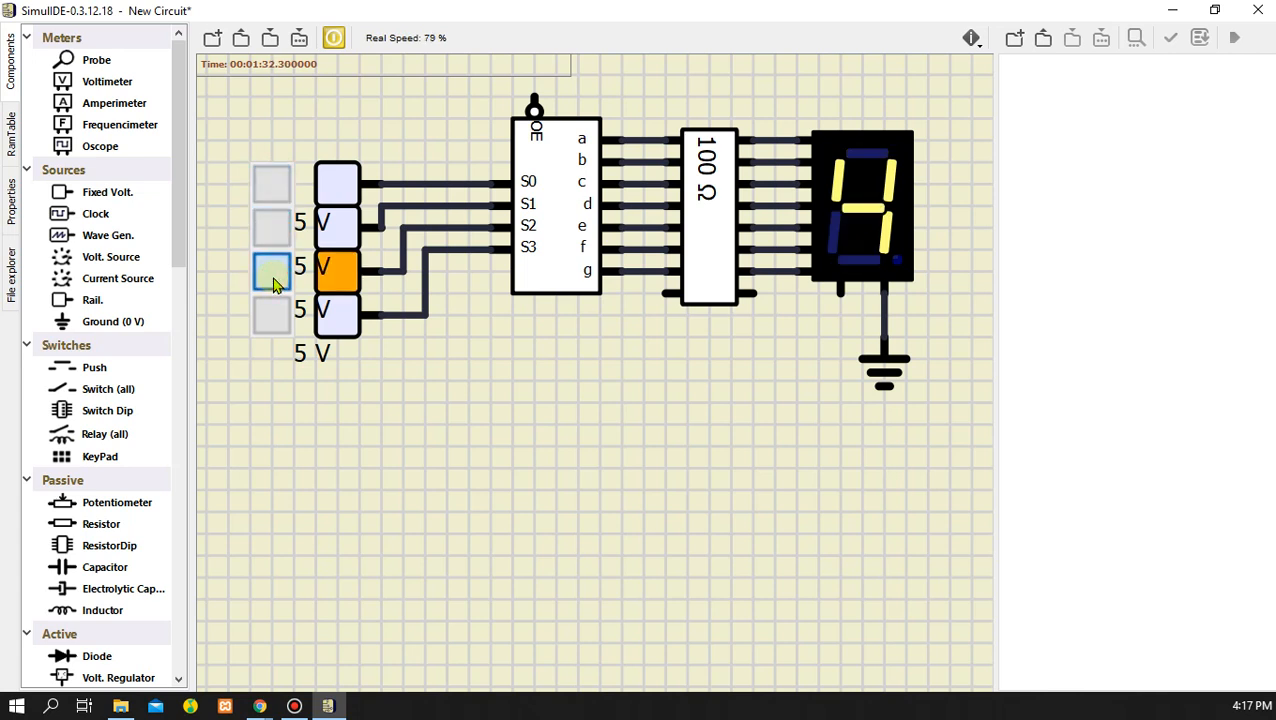
pyautogui.click(275, 281)
pyautogui.click(277, 230)
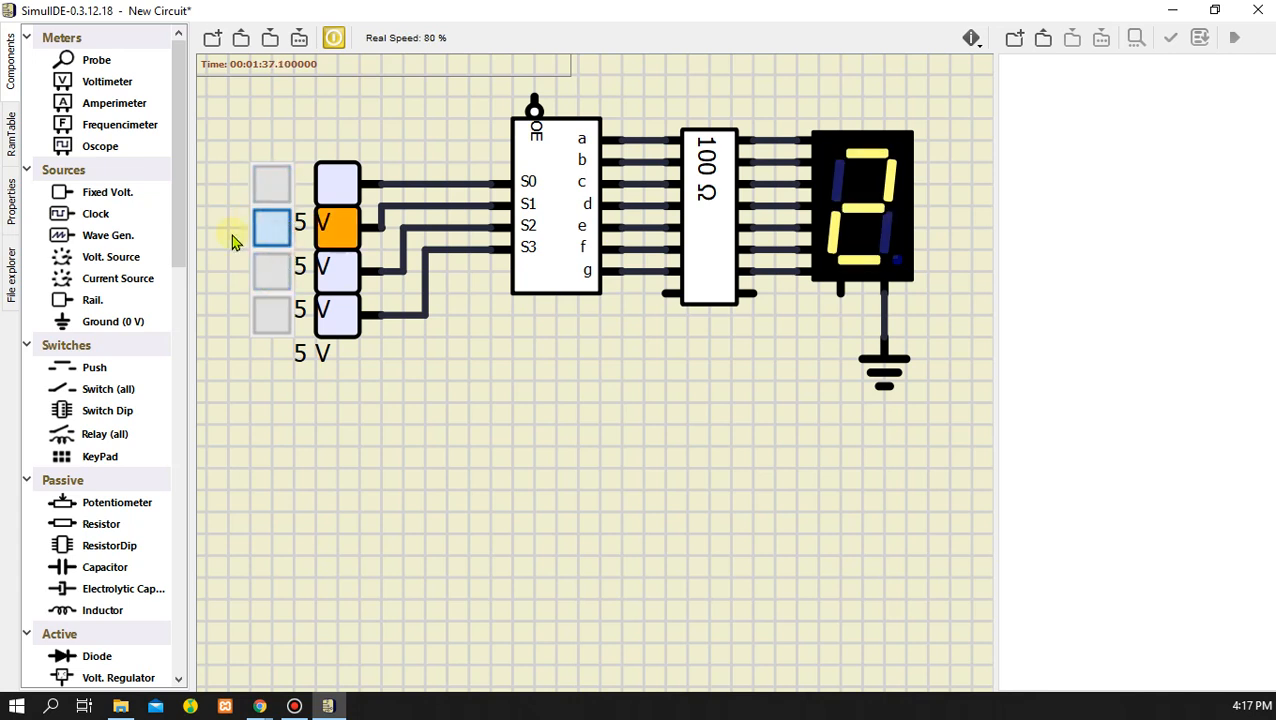
pyautogui.click(262, 232)
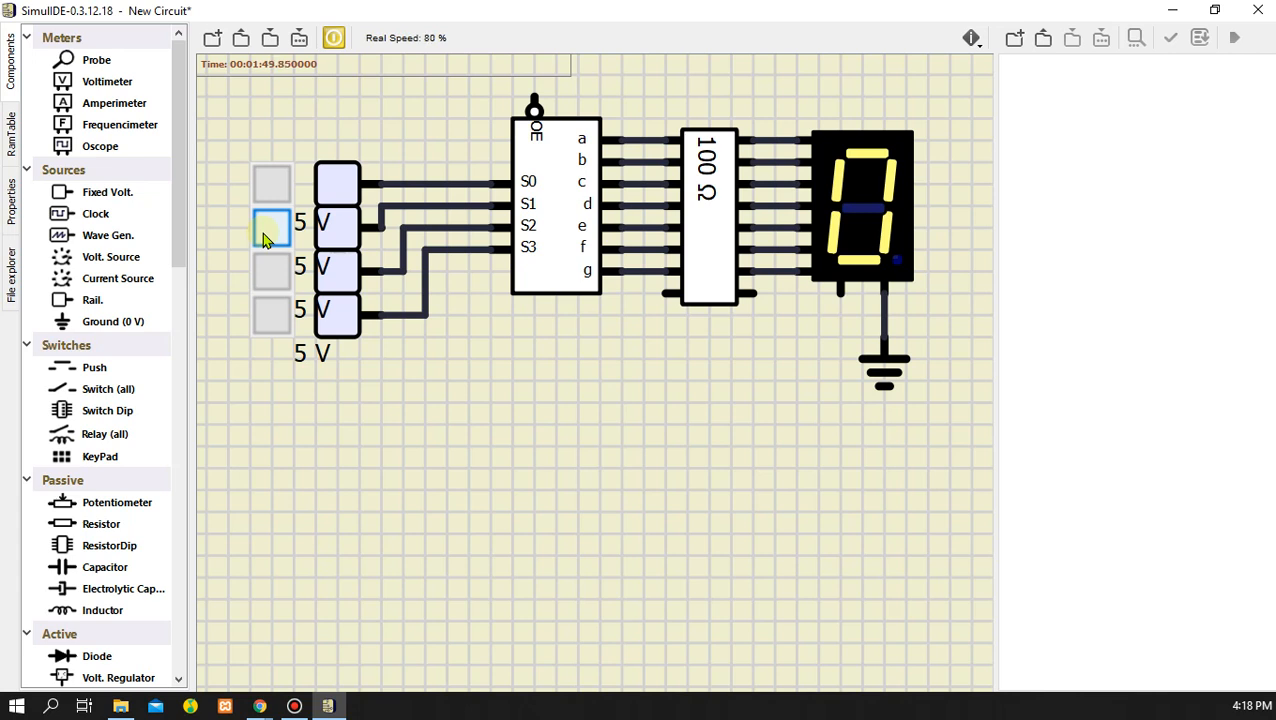
pyautogui.click(266, 236)
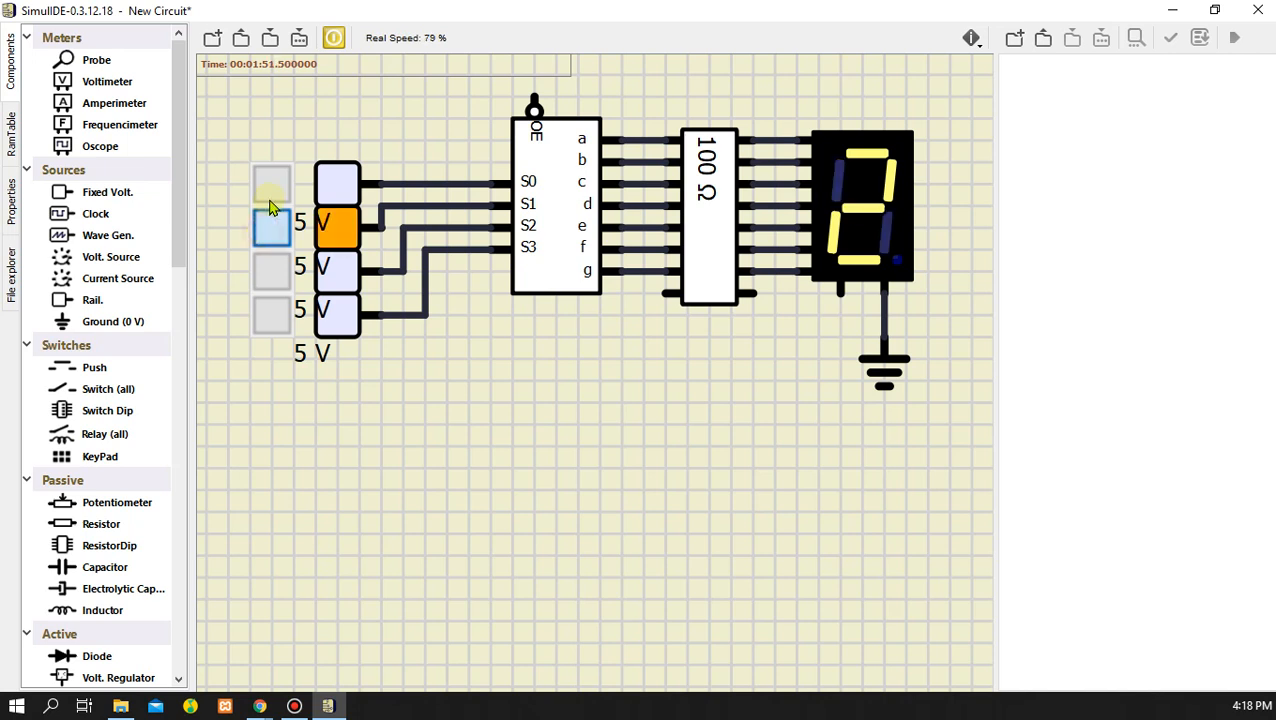
# - Test the input combinations S0+S1+S2, S0+S2+S3 and S0+S1+S3 on the running display circuit using the voltage sources
pyautogui.click(269, 186)
pyautogui.click(276, 273)
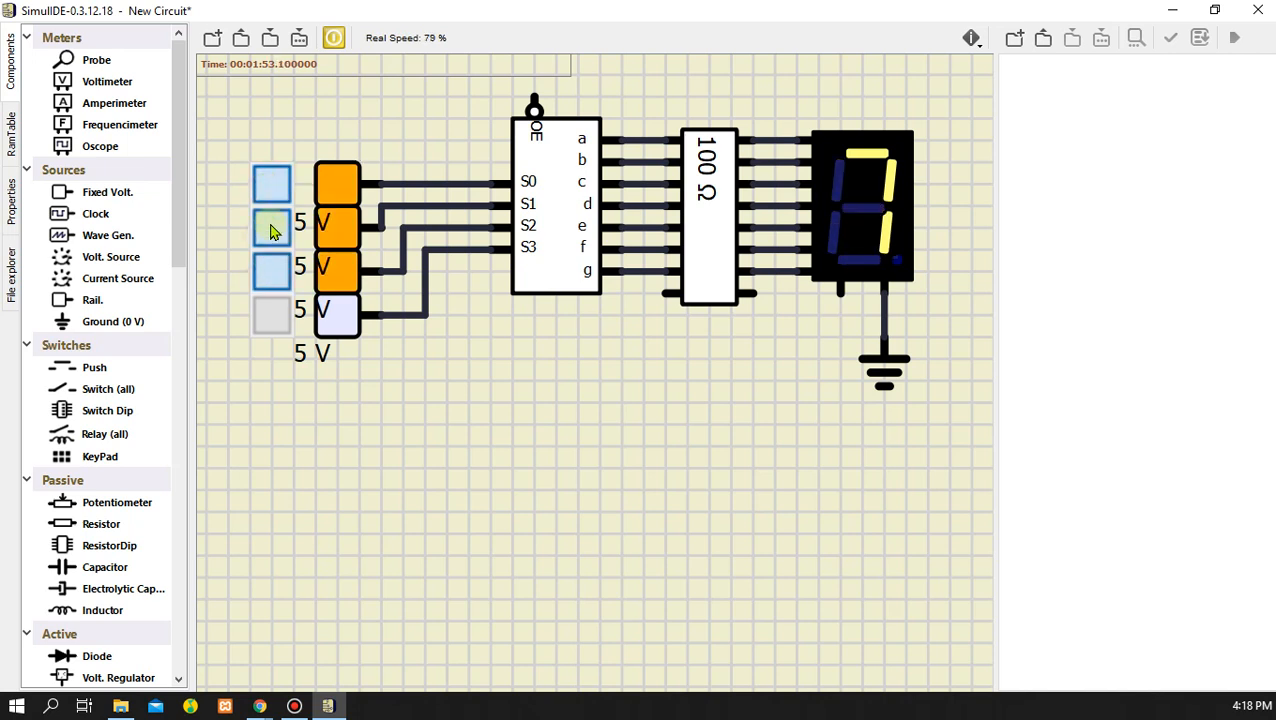
pyautogui.click(270, 226)
pyautogui.click(271, 312)
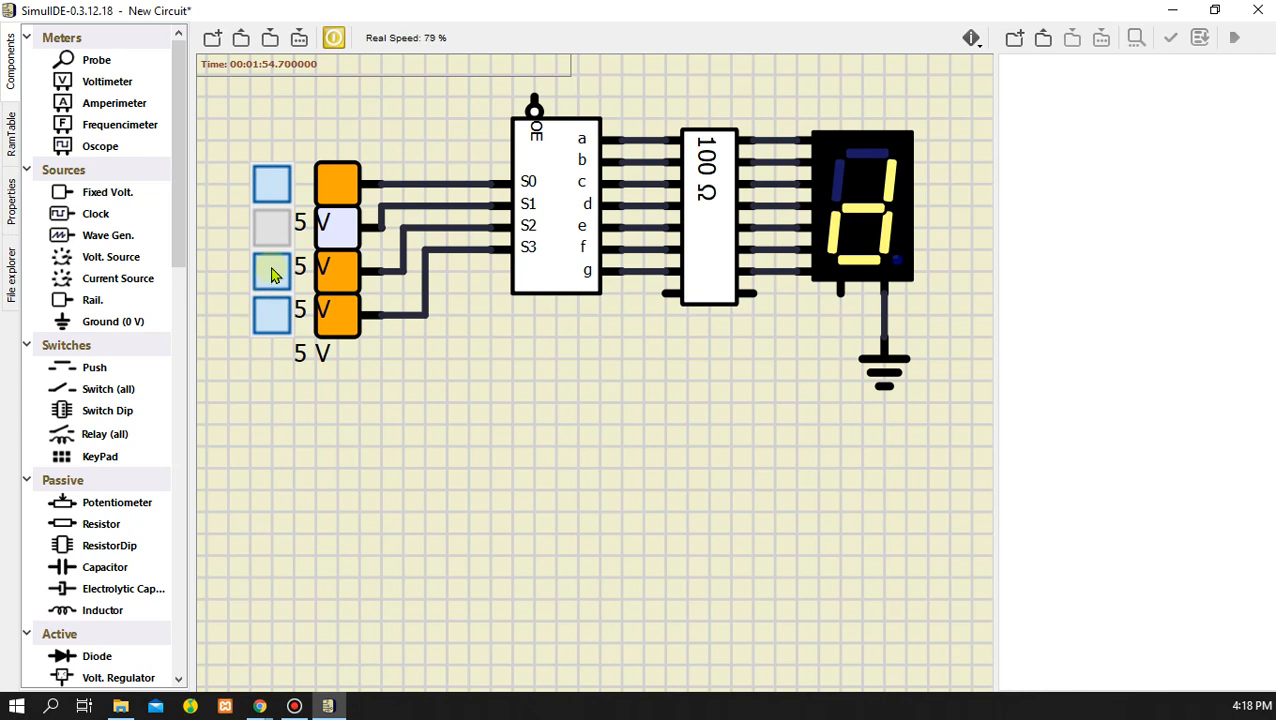
pyautogui.click(270, 267)
pyautogui.click(278, 224)
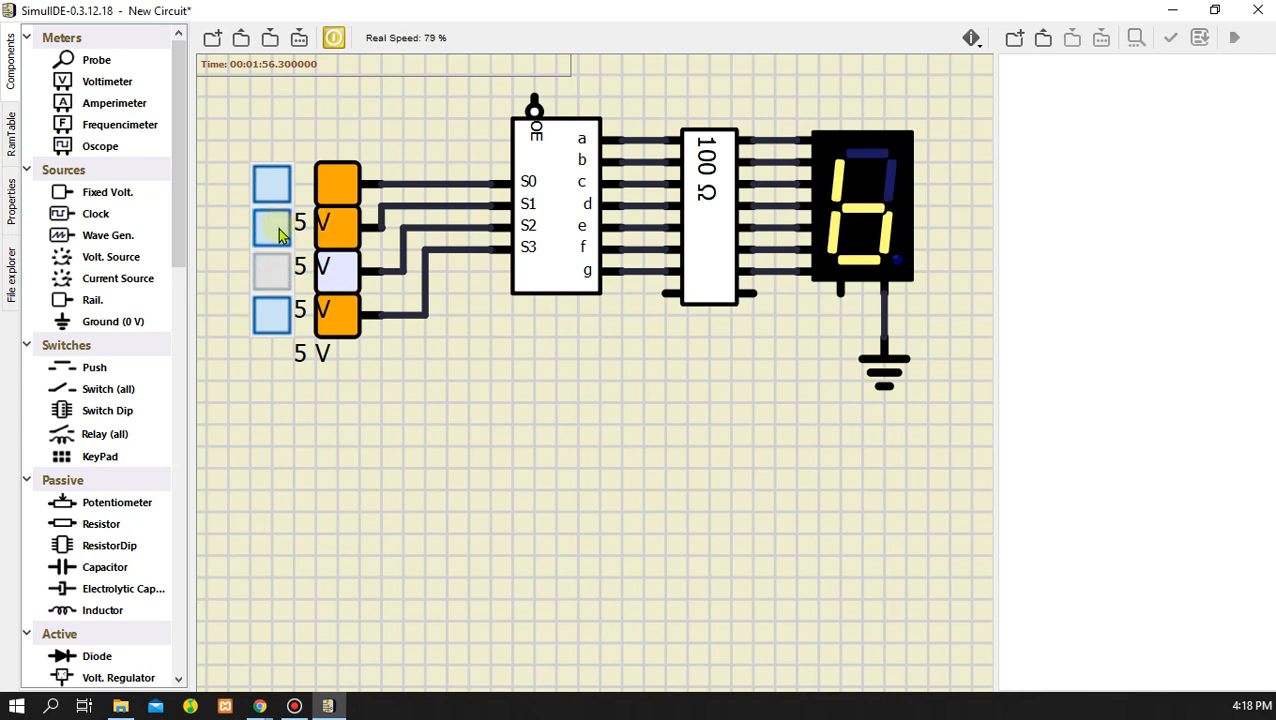
# - Switch off the S3, S1 and S0 voltage sources to return all four inputs to off
pyautogui.click(278, 308)
pyautogui.click(277, 240)
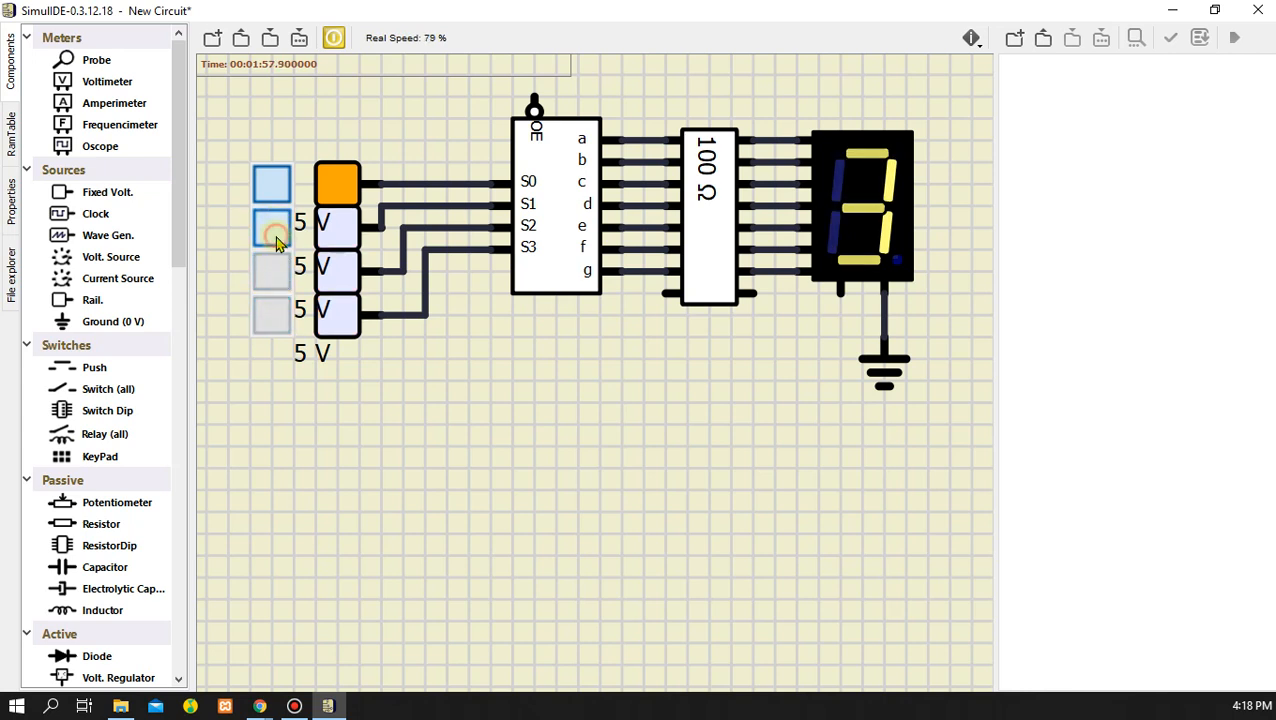
pyautogui.click(273, 184)
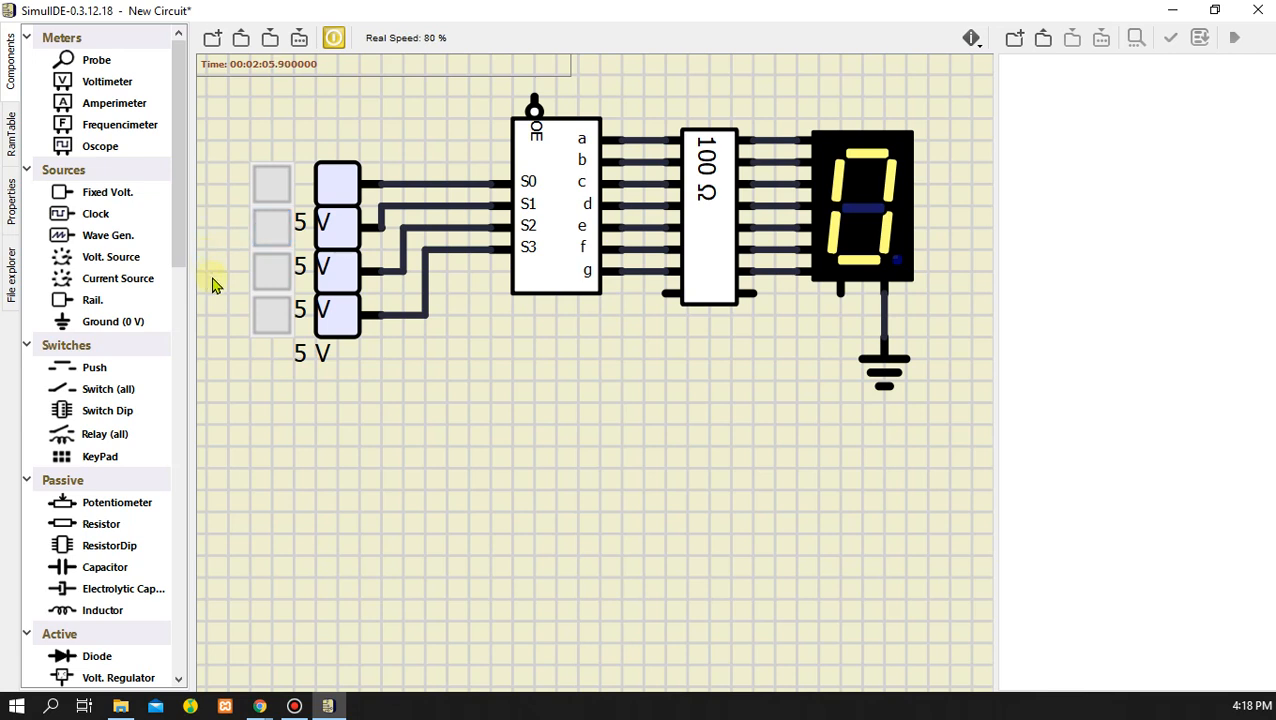
# - Browse the component library down to the Outputs, Micro and Logic components
pyautogui.moveTo(179, 216); pyautogui.dragTo(199, 420)
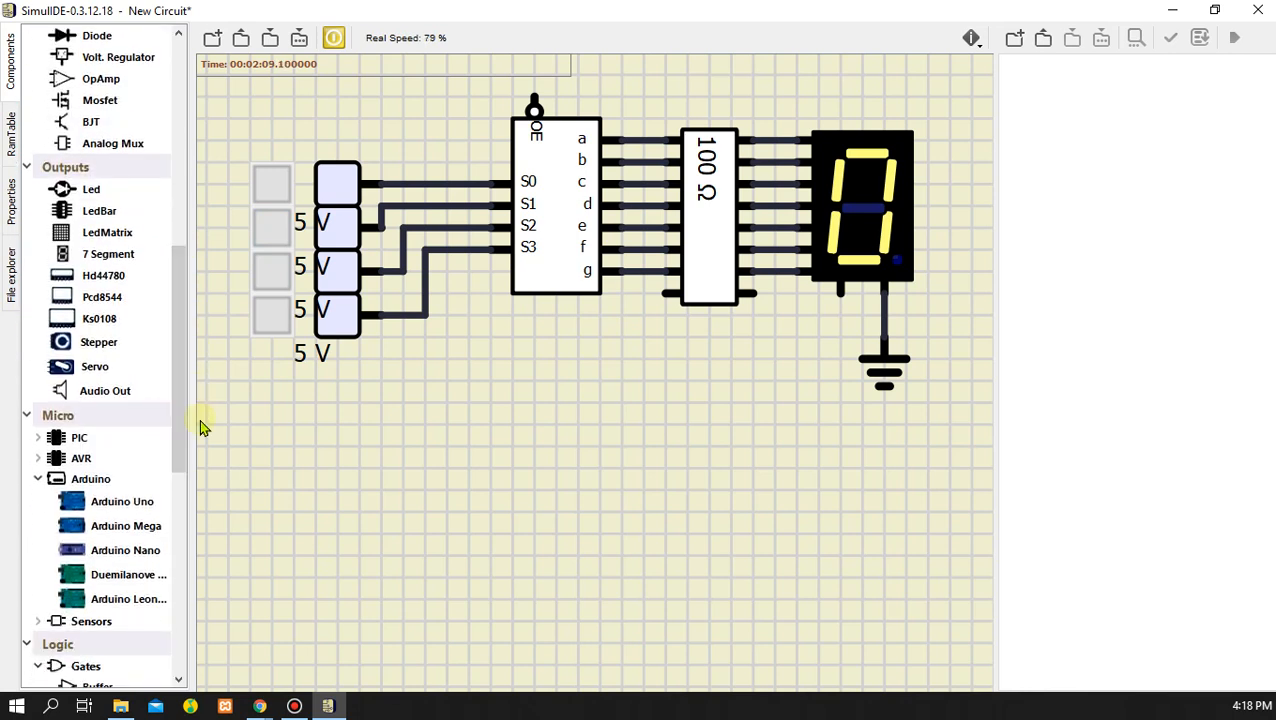